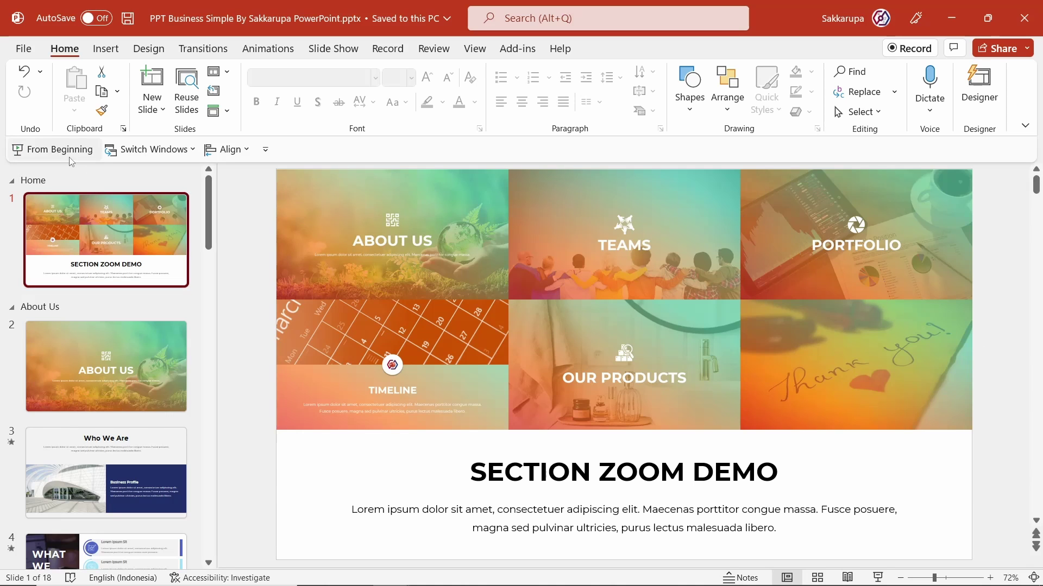
Start the slideshow from the beginning and step through the About Us, Teams and Portfolio zooms.
{"action": "left_click", "coordinate": [52, 149]}
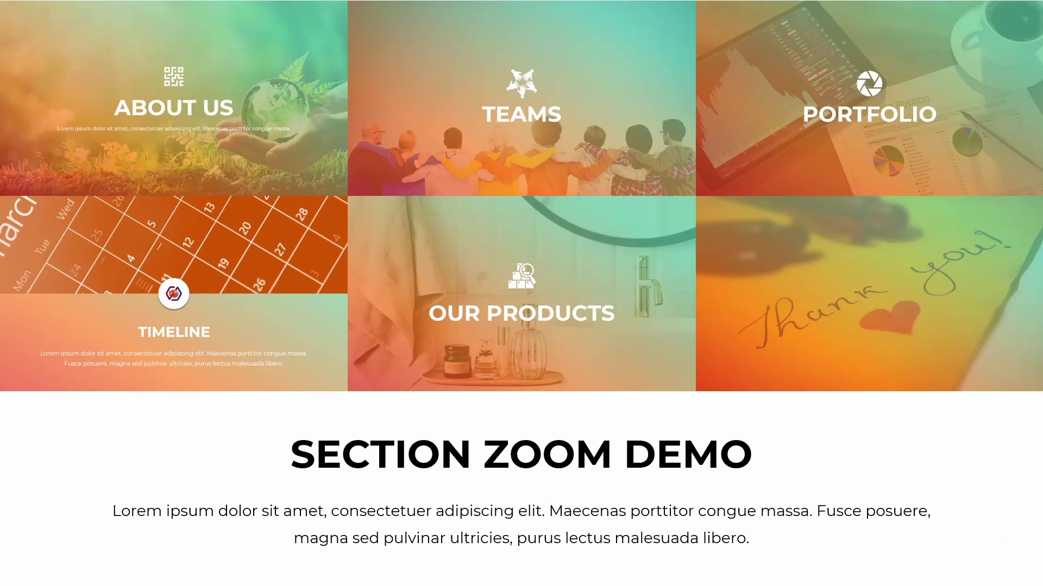
{"action": "left_click", "coordinate": [210, 96]}
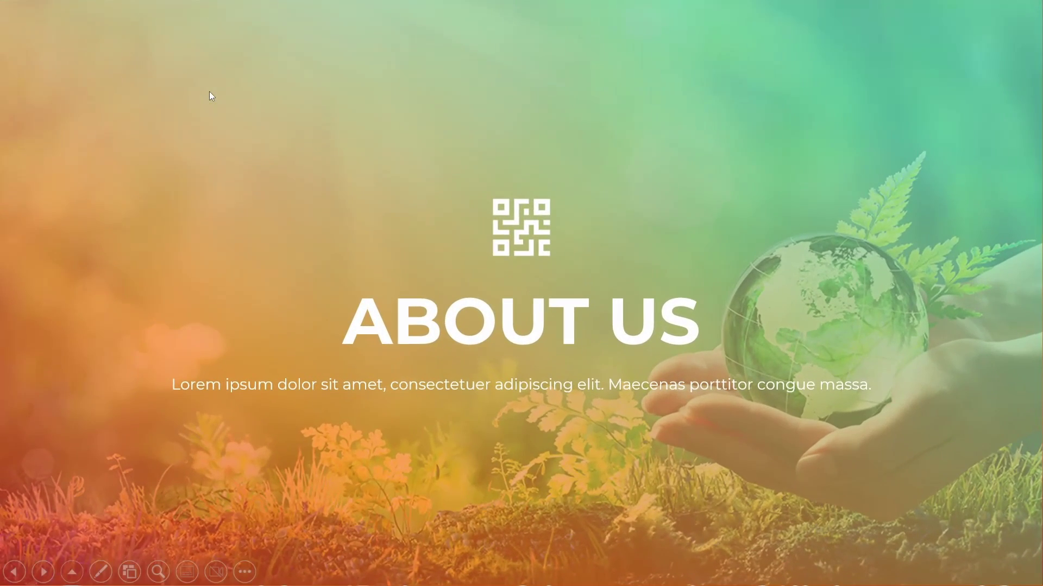
{"action": "left_click", "coordinate": [210, 93]}
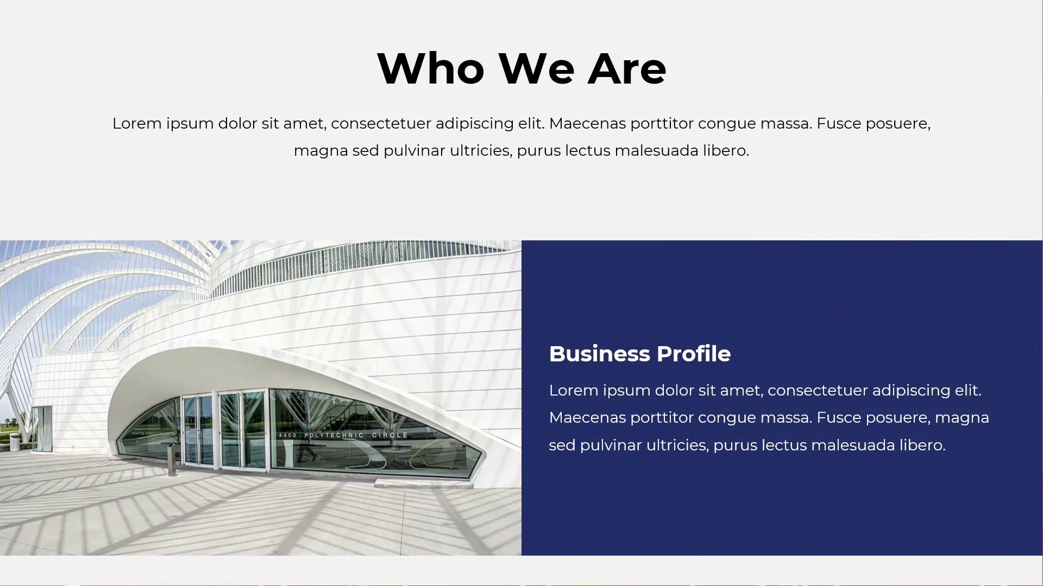
{"action": "key", "text": "Right"}
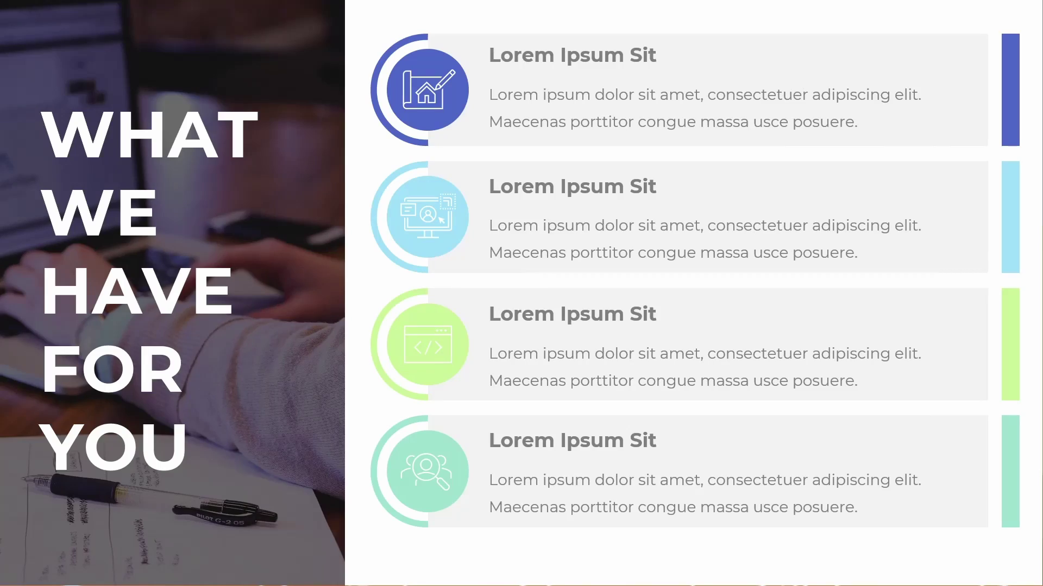
{"action": "key", "text": "Right"}
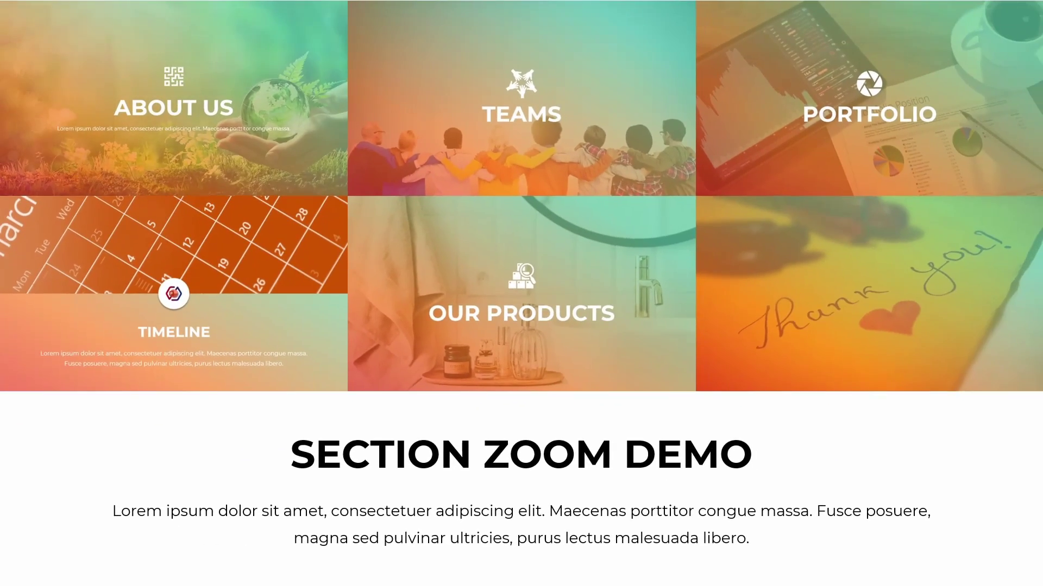
{"action": "key", "text": "Right"}
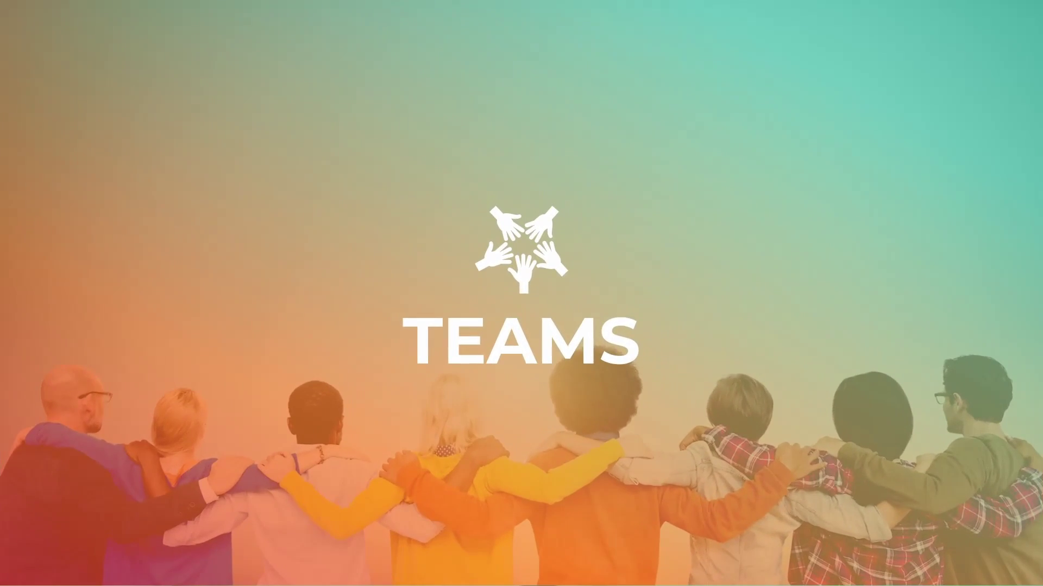
{"action": "key", "text": "Right"}
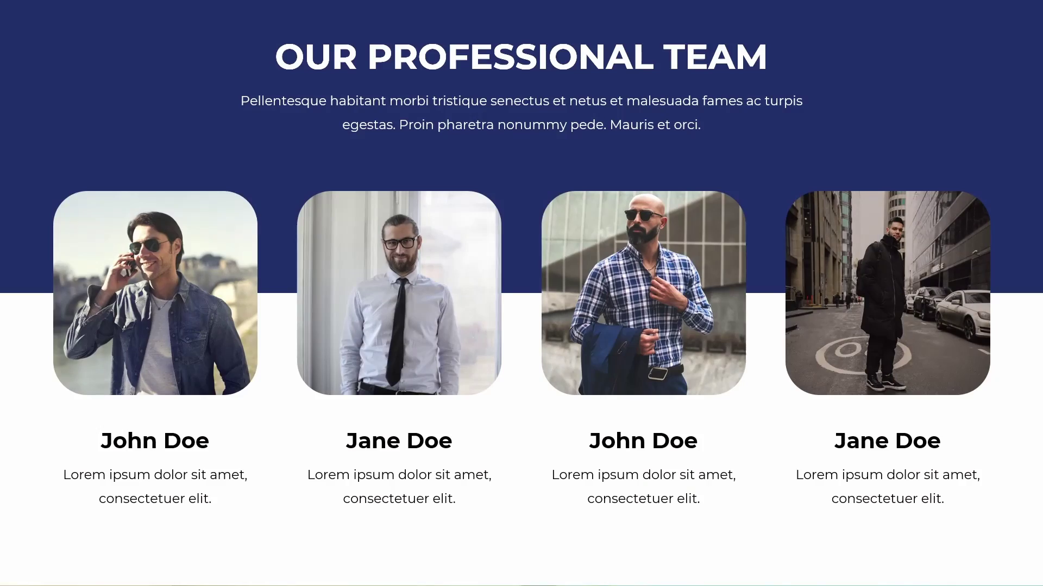
{"action": "key", "text": "Right"}
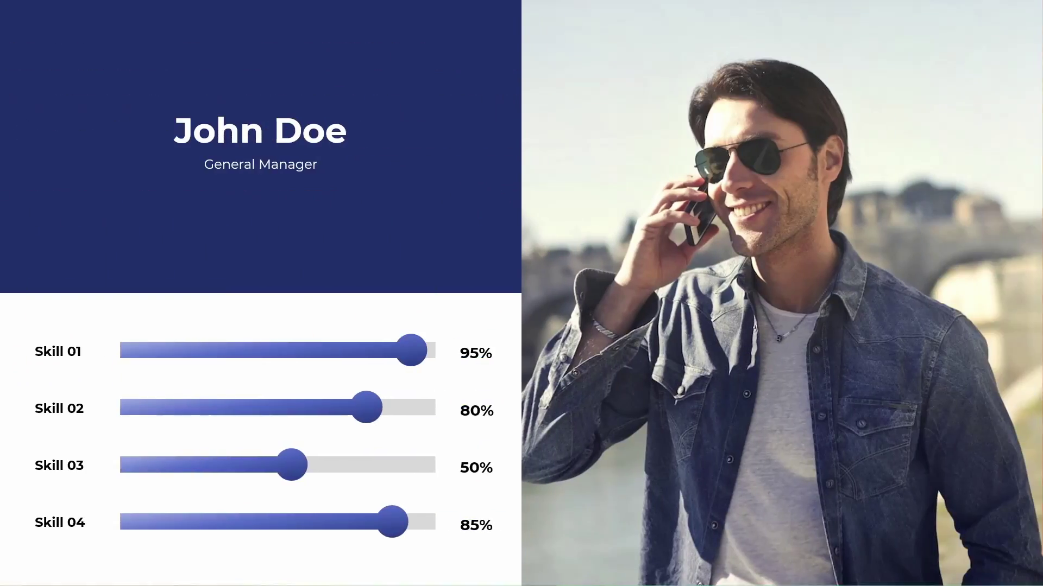
{"action": "key", "text": "Right"}
{"action": "key", "text": "Right"}
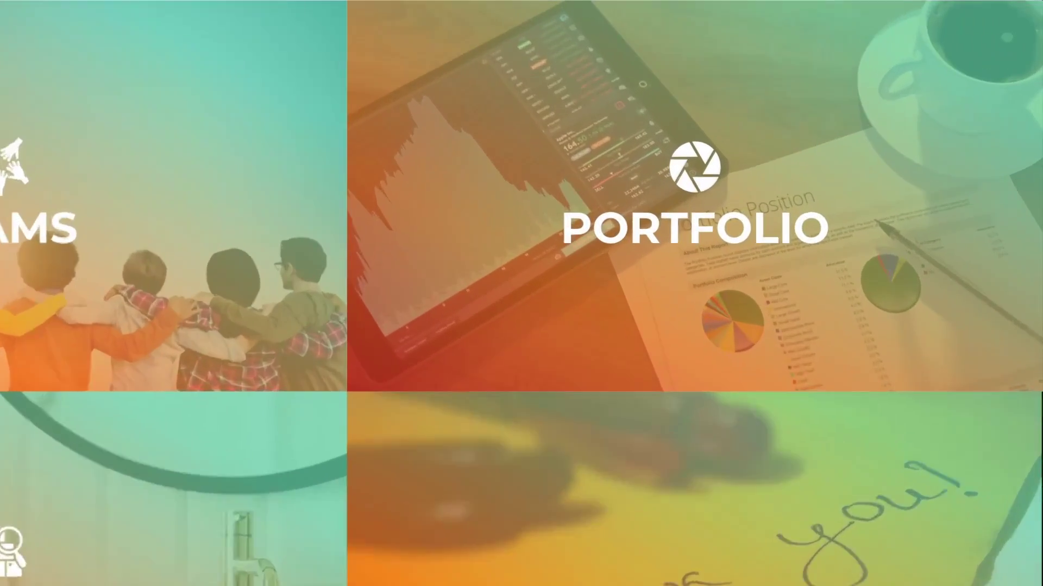
{"action": "key", "text": "Right"}
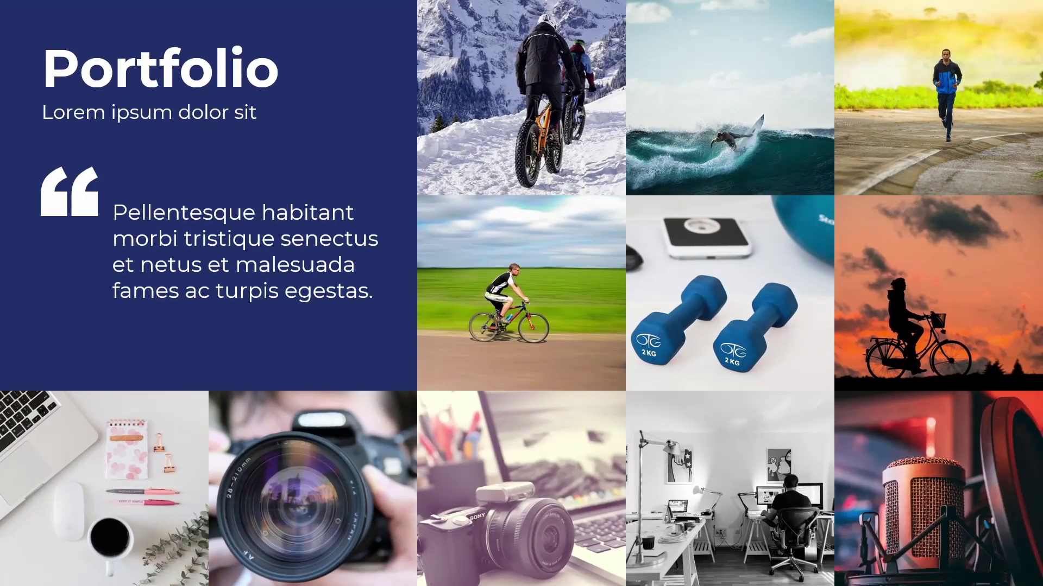
{"action": "key", "text": "Right"}
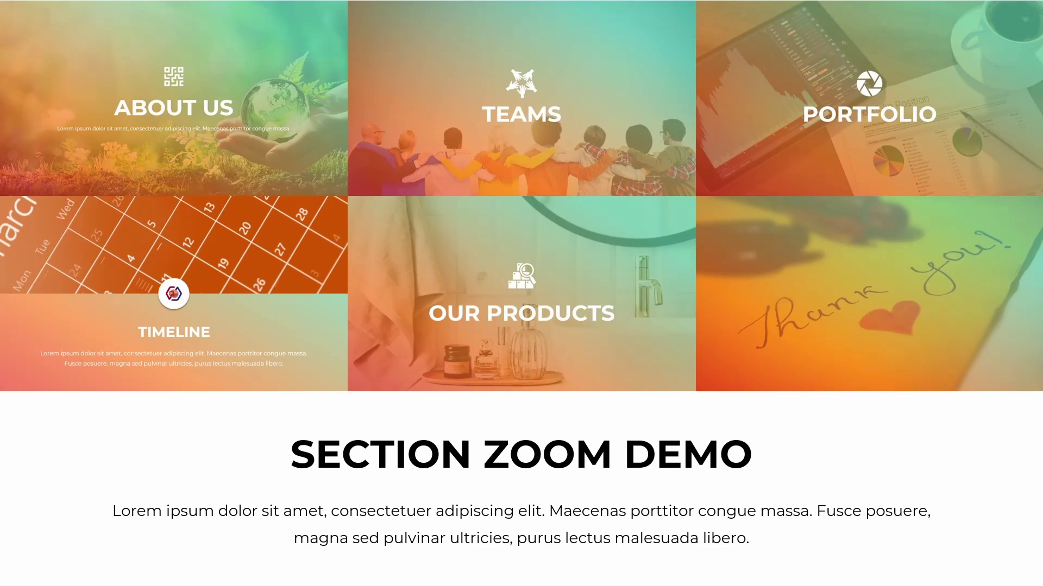
Step through the Timeline, Our Products and Thank you zooms, then end the slideshow.
{"action": "key", "text": "Right"}
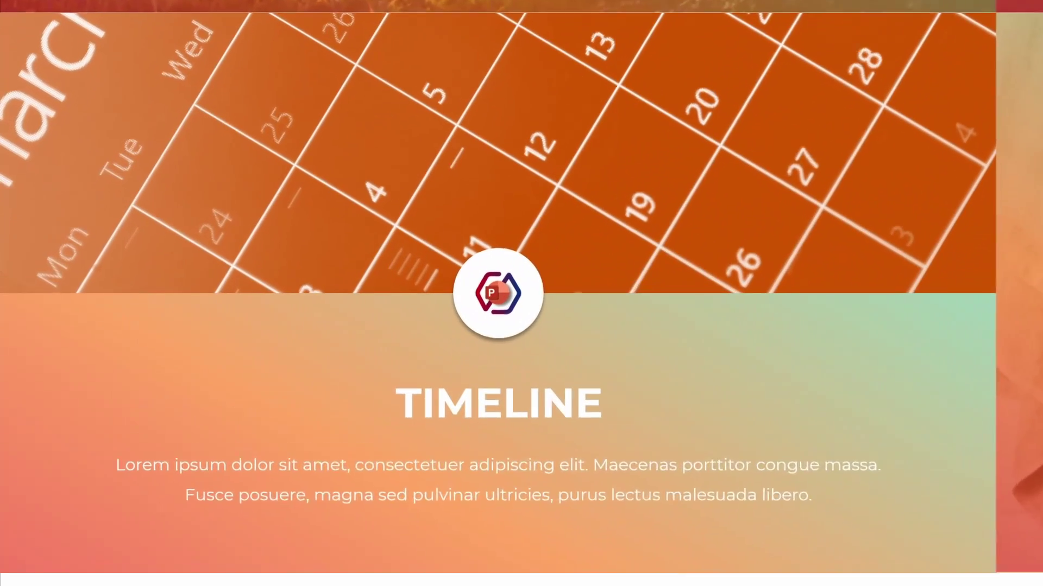
{"action": "key", "text": "Right"}
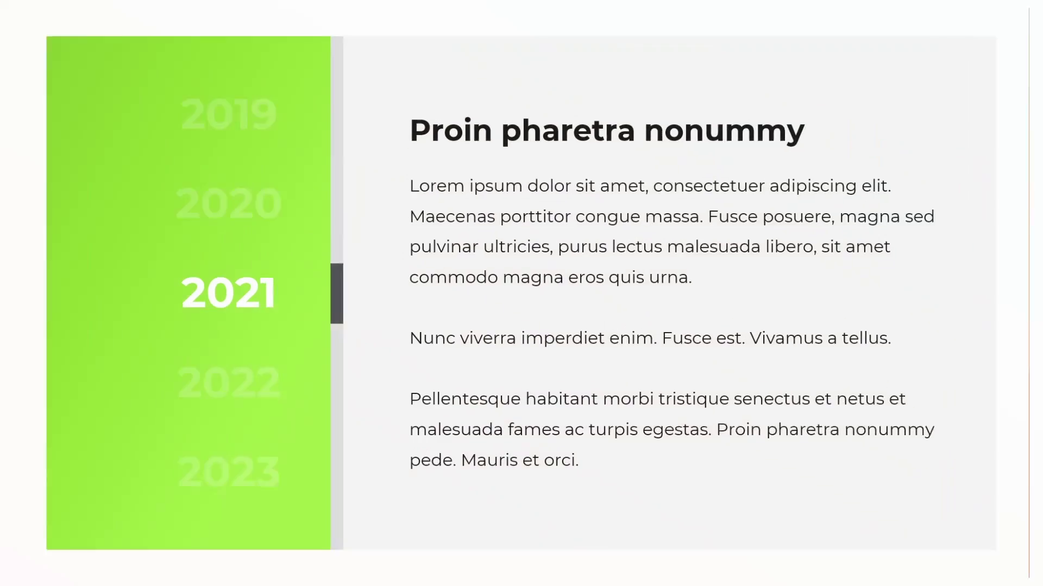
{"action": "key", "text": "Right"}
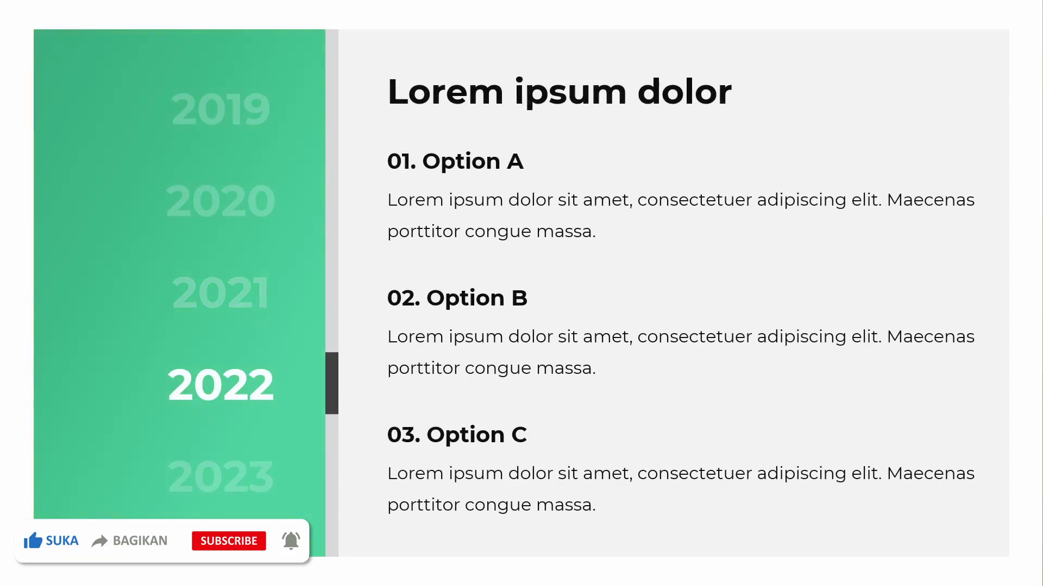
{"action": "key", "text": "Right"}
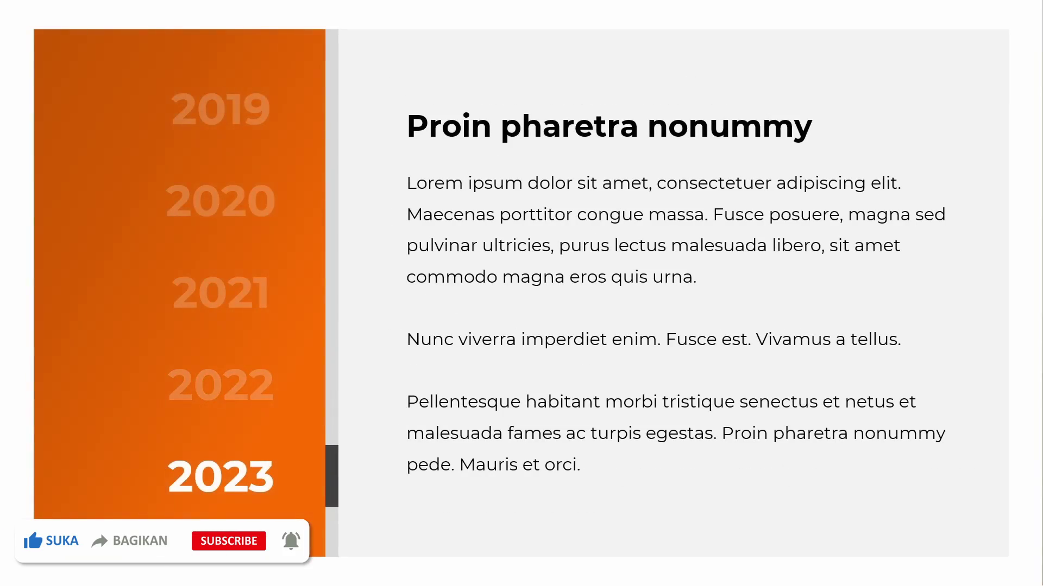
{"action": "key", "text": "Right"}
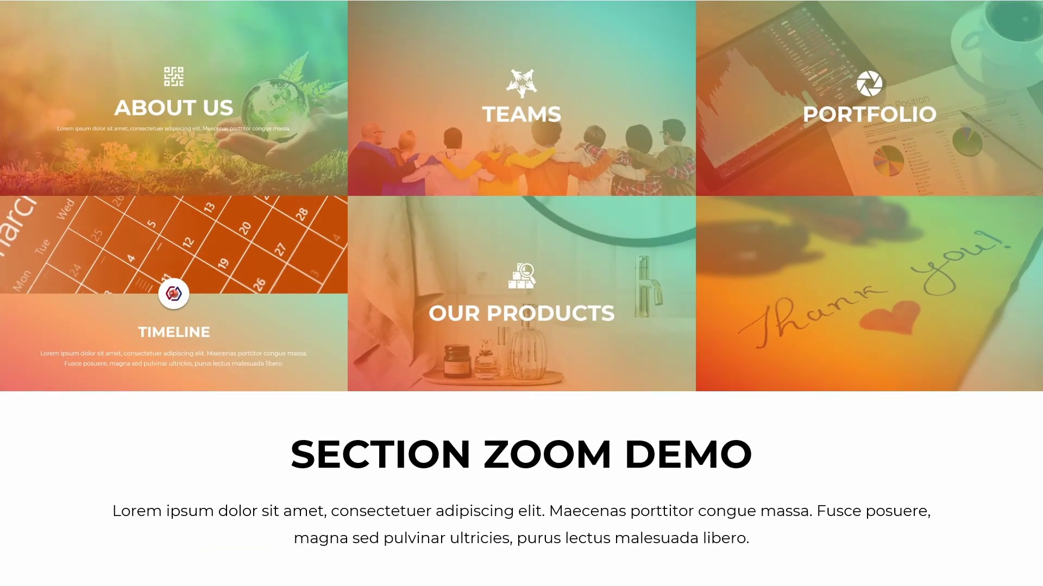
{"action": "key", "text": "Right"}
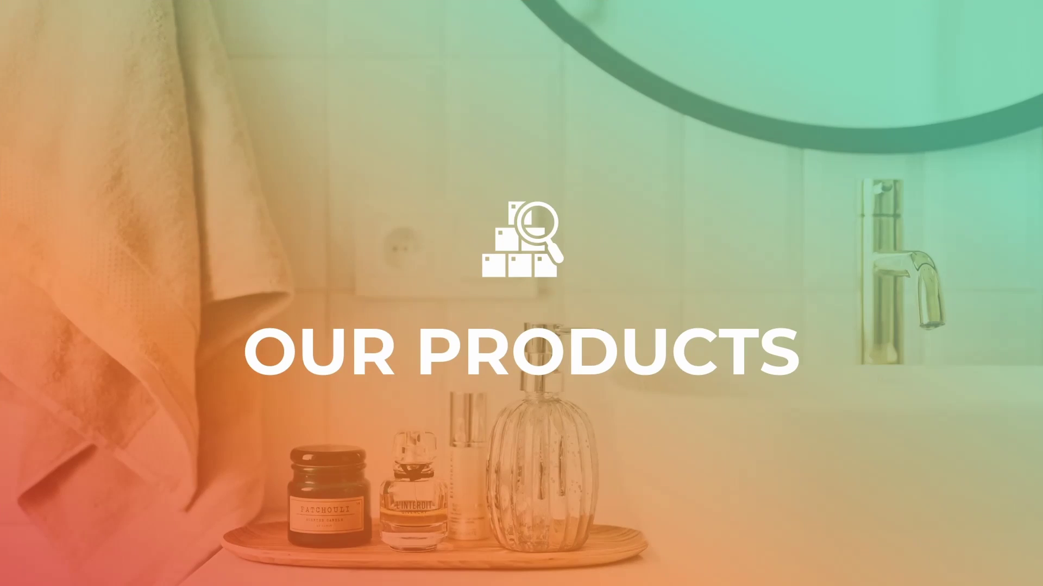
{"action": "key", "text": "Right"}
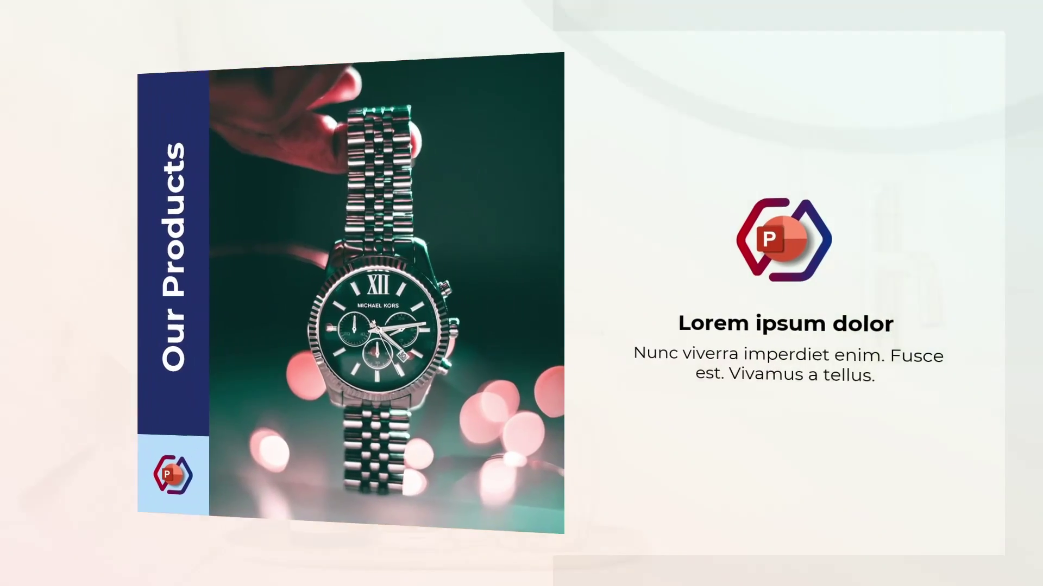
{"action": "key", "text": "Right"}
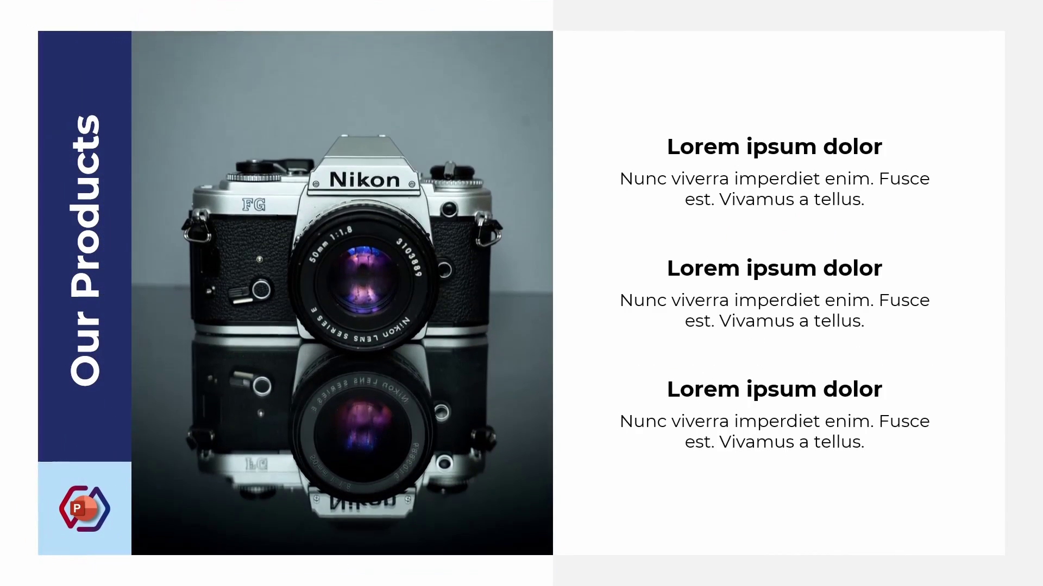
{"action": "key", "text": "Right"}
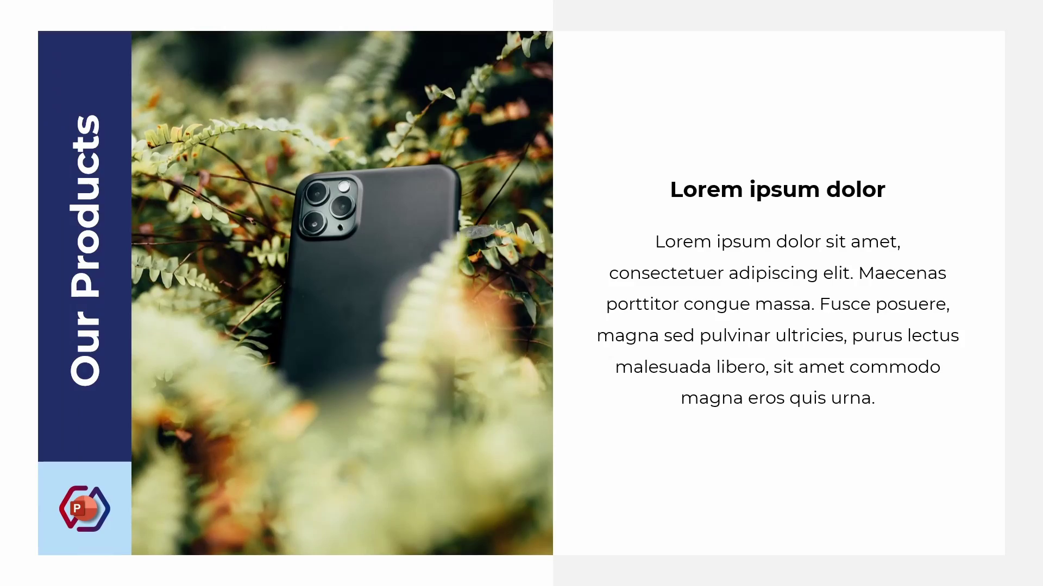
{"action": "key", "text": "Right"}
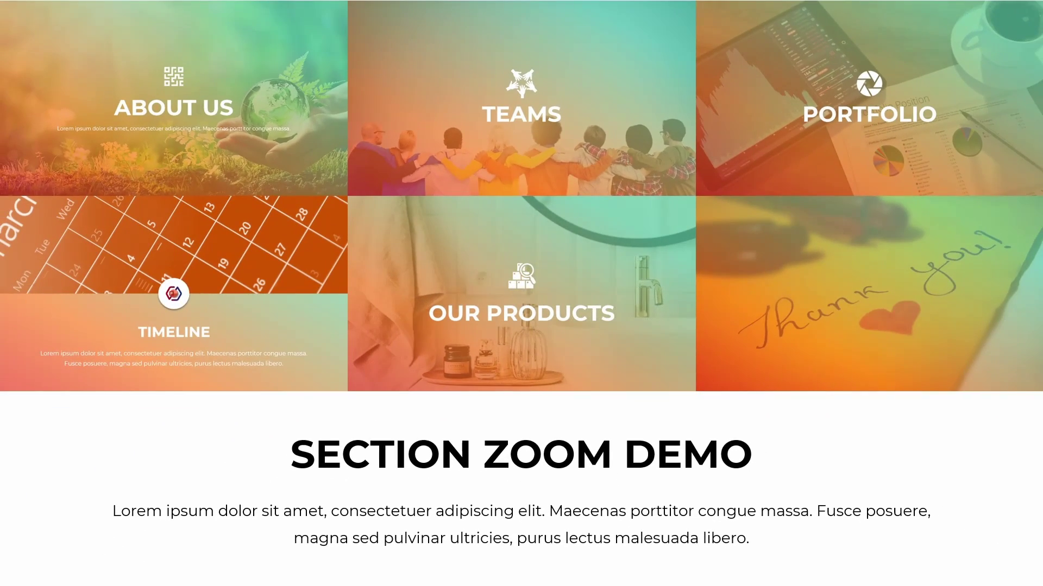
{"action": "left_click", "coordinate": [903, 270]}
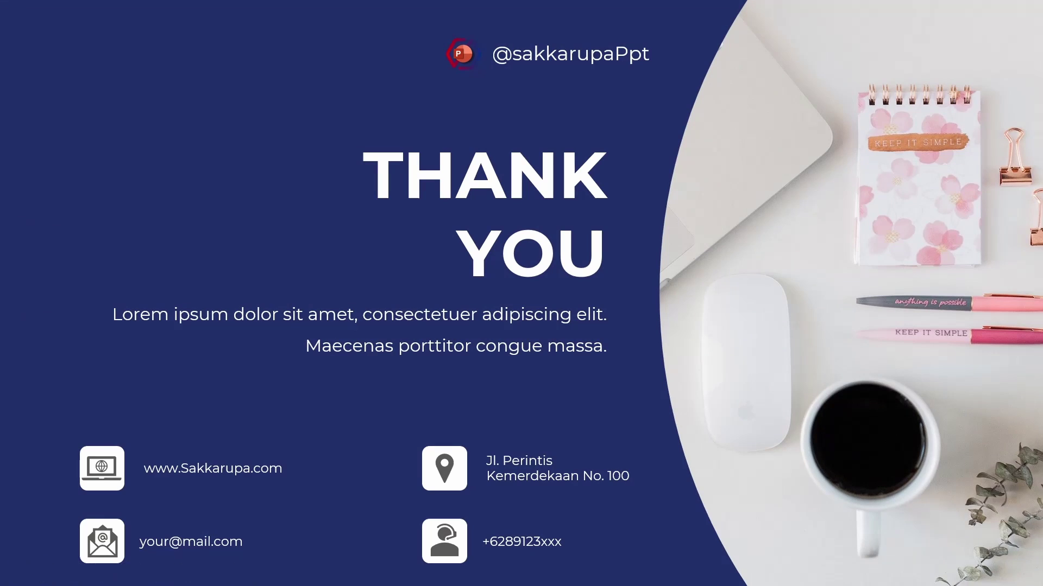
{"action": "key", "text": "Right"}
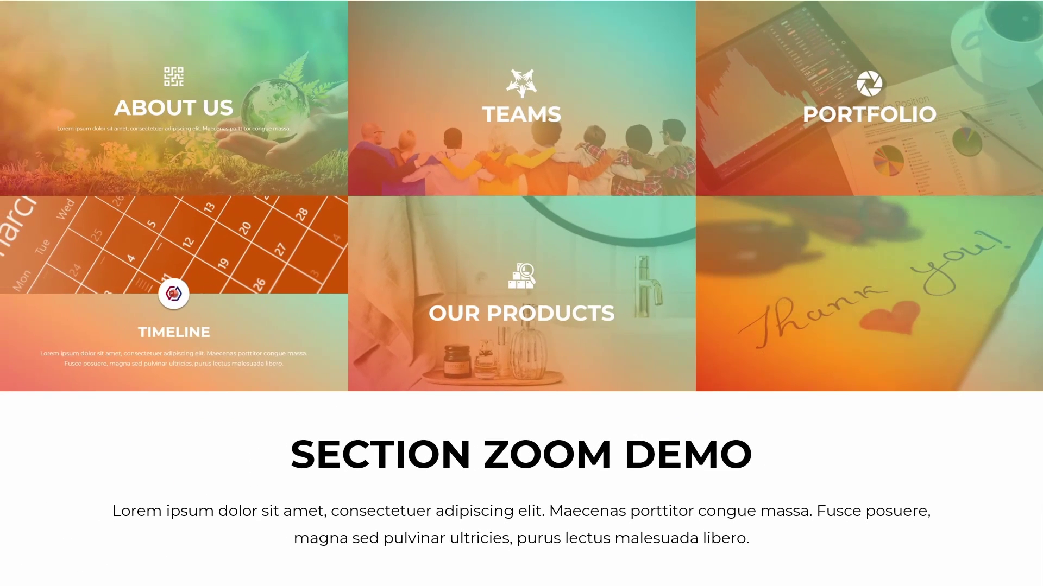
{"action": "key", "text": "Right"}
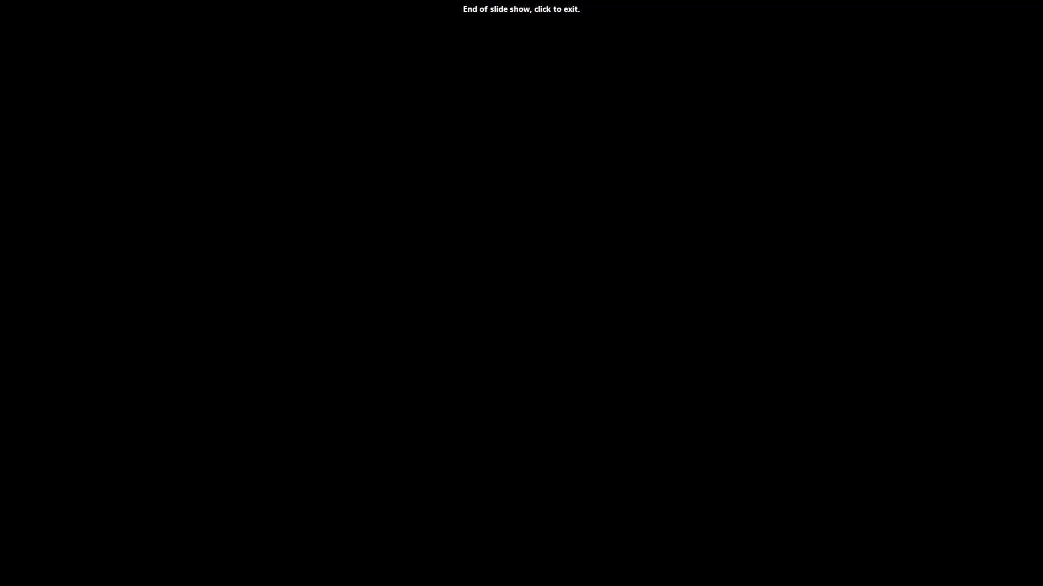
{"action": "key", "text": "Right"}
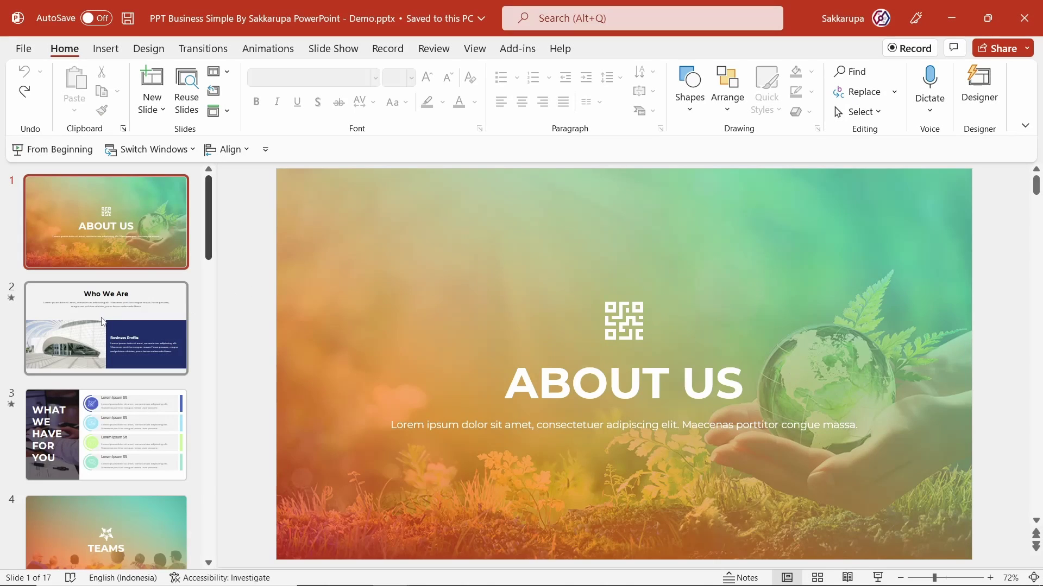
Insert a new blank slide at position 1, ahead of the About Us slide.
{"action": "scroll", "coordinate": [102, 321], "scroll_direction": "down", "scroll_amount": 3}
{"action": "scroll", "coordinate": [102, 321], "scroll_direction": "down", "scroll_amount": 3}
{"action": "scroll", "coordinate": [102, 321], "scroll_direction": "down", "scroll_amount": 4}
{"action": "scroll", "coordinate": [102, 321], "scroll_direction": "down", "scroll_amount": 3}
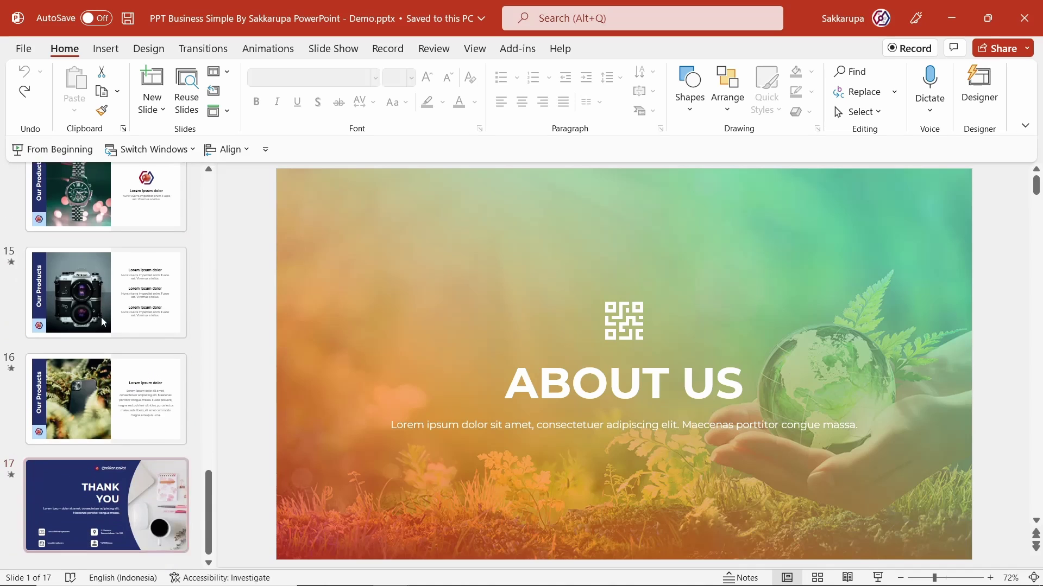
{"action": "scroll", "coordinate": [102, 321], "scroll_direction": "up", "scroll_amount": 5}
{"action": "scroll", "coordinate": [103, 324], "scroll_direction": "up", "scroll_amount": 3}
{"action": "scroll", "coordinate": [103, 323], "scroll_direction": "up", "scroll_amount": 3}
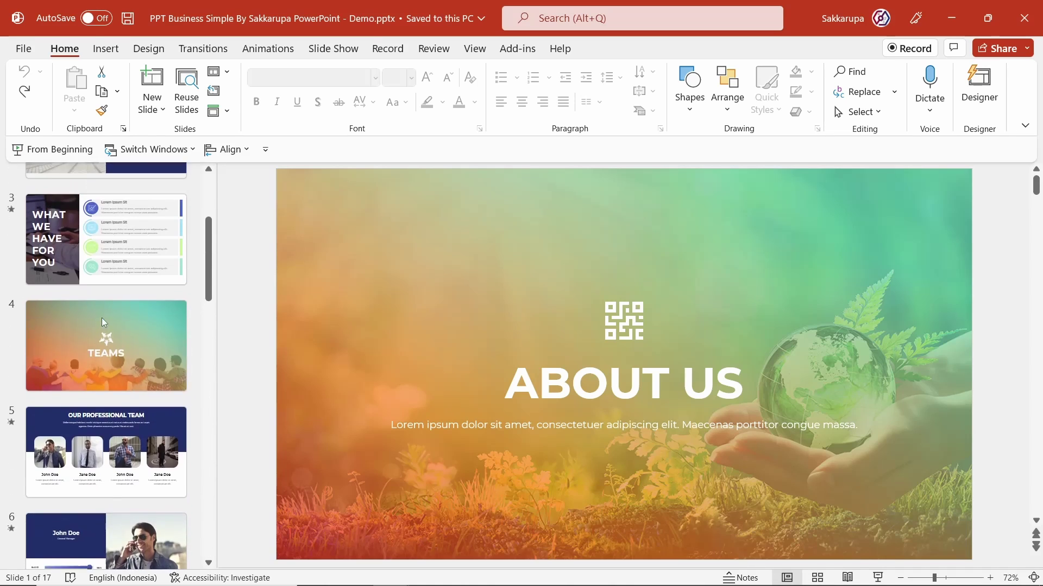
{"action": "scroll", "coordinate": [104, 324], "scroll_direction": "up", "scroll_amount": 2}
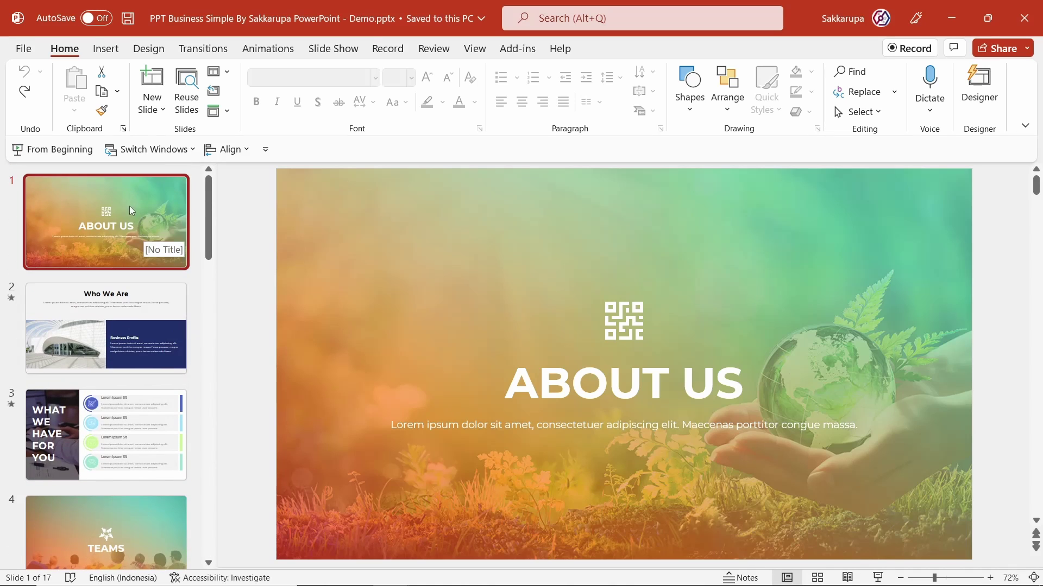
{"action": "left_click", "coordinate": [118, 170]}
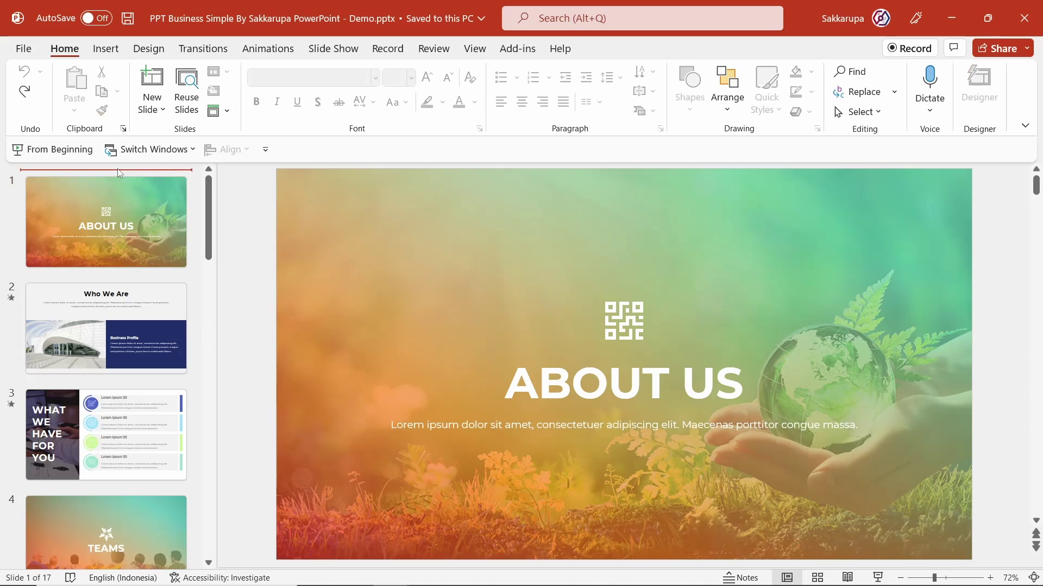
{"action": "key", "text": "Return"}
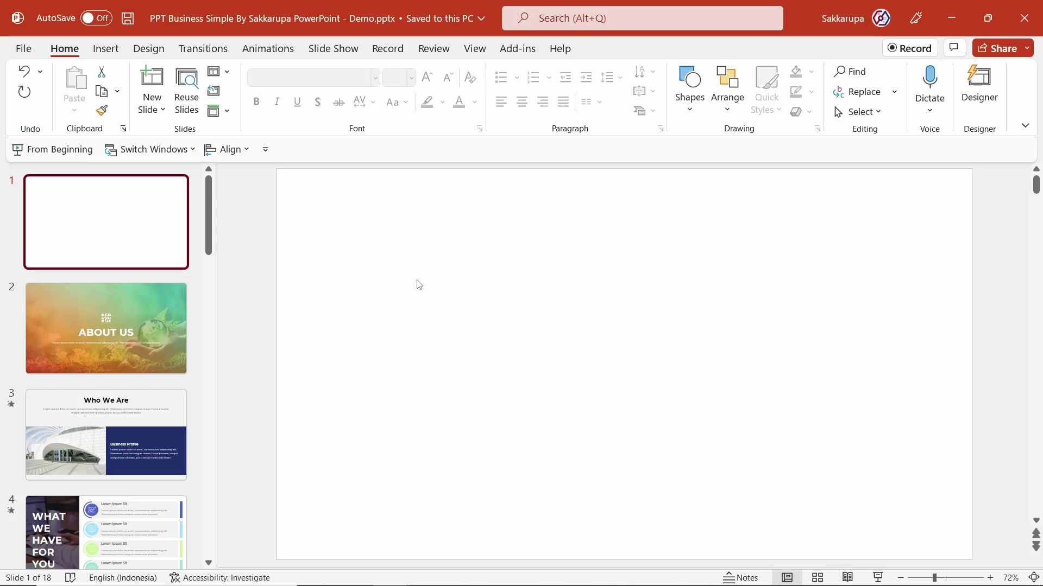
Add an About section starting at slide 2 and a Teams section at the TEAMS slide.
{"action": "left_click", "coordinate": [130, 280]}
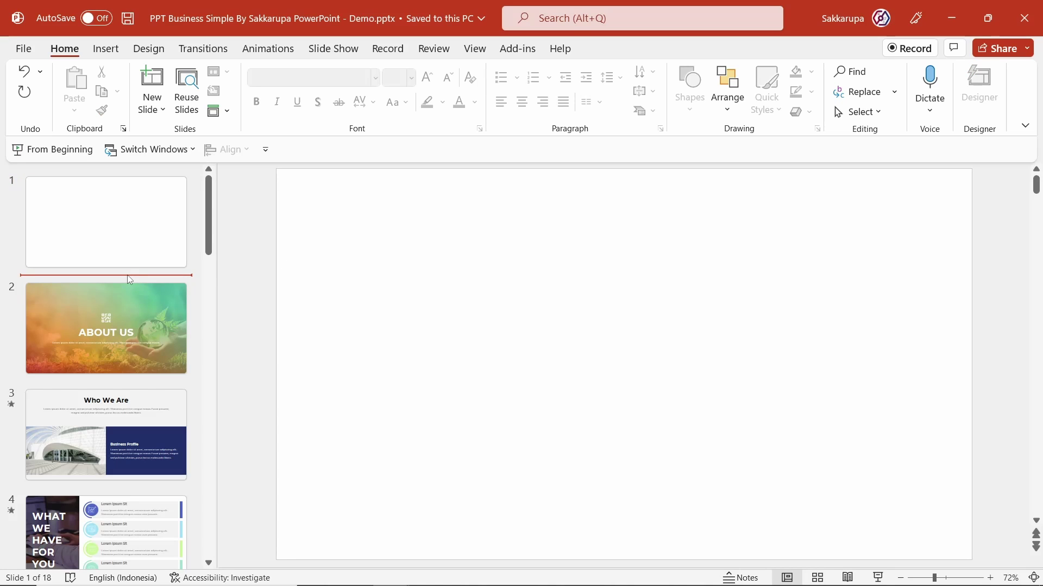
{"action": "right_click", "coordinate": [130, 279]}
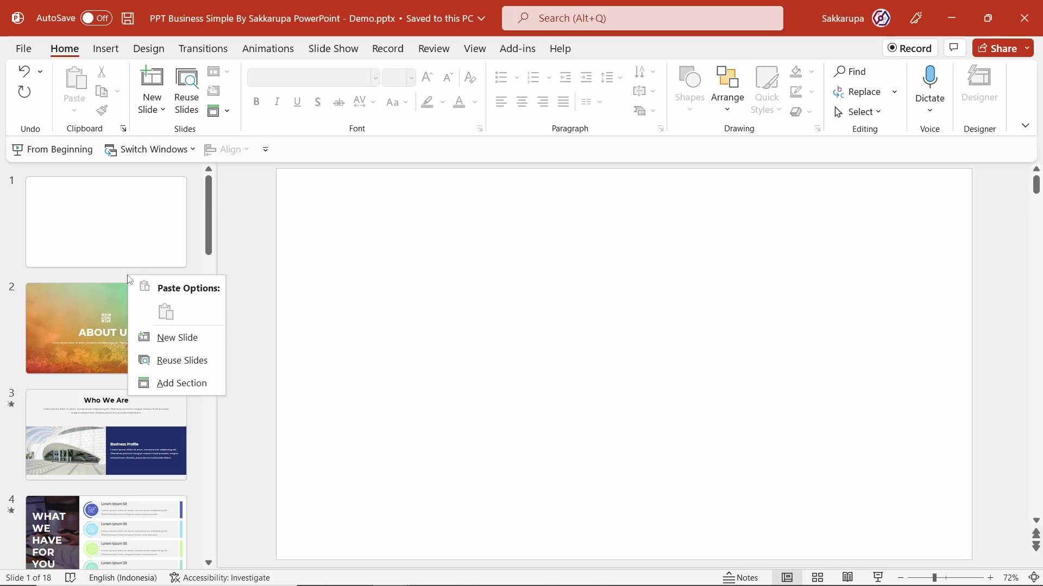
{"action": "left_click", "coordinate": [204, 385]}
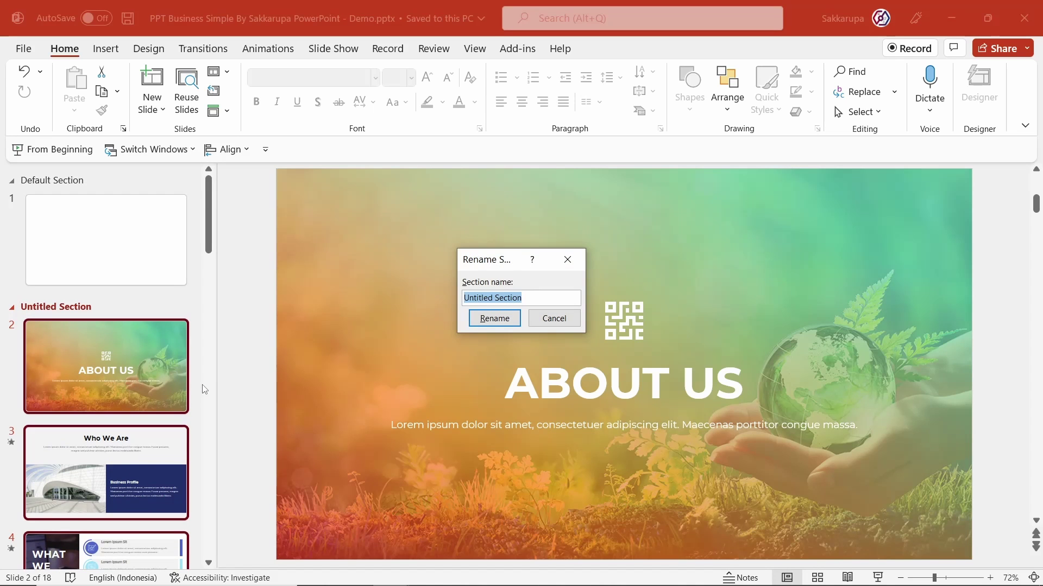
{"action": "type", "text": "About"}
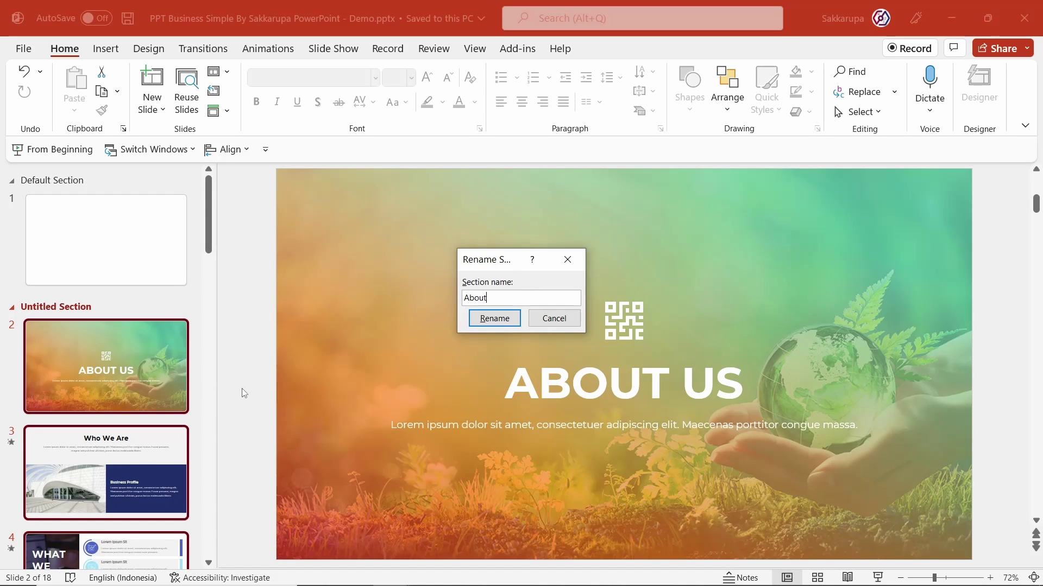
{"action": "left_click", "coordinate": [496, 318]}
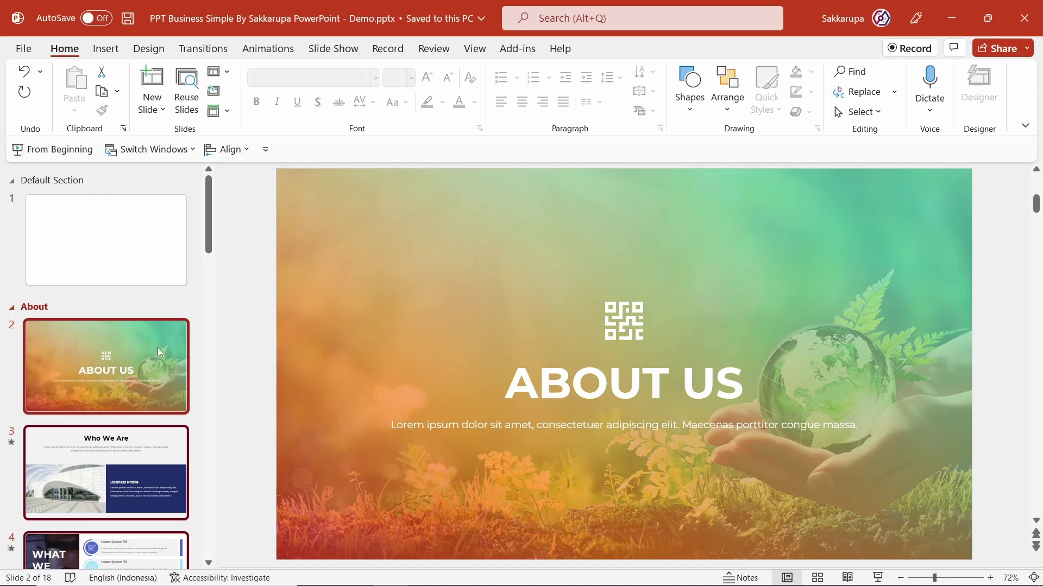
{"action": "scroll", "coordinate": [158, 351], "scroll_direction": "down", "scroll_amount": 1}
{"action": "scroll", "coordinate": [130, 356], "scroll_direction": "down", "scroll_amount": 4}
{"action": "scroll", "coordinate": [106, 360], "scroll_direction": "down", "scroll_amount": 1}
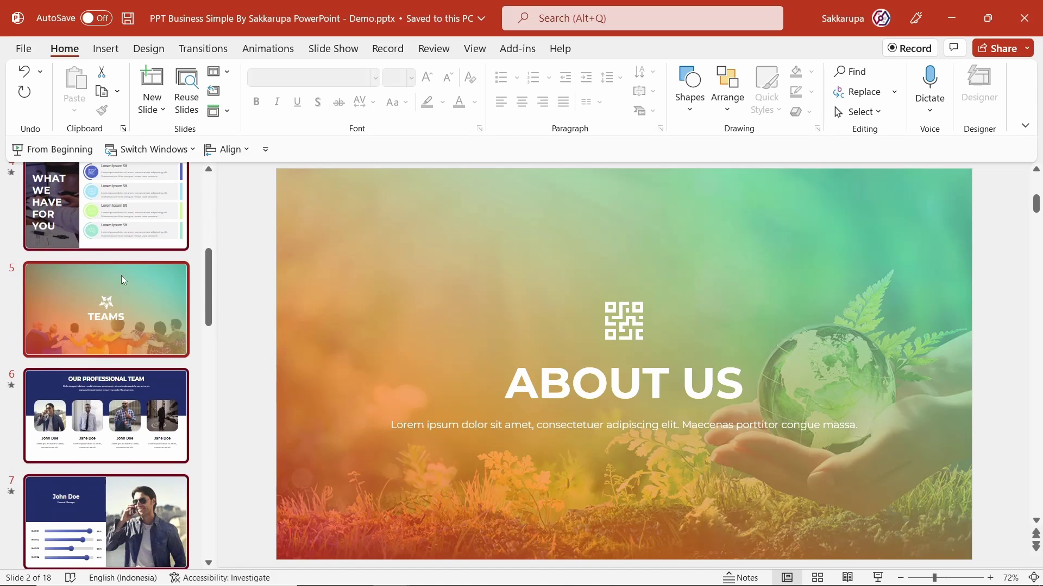
{"action": "left_click", "coordinate": [117, 258]}
{"action": "right_click", "coordinate": [117, 258]}
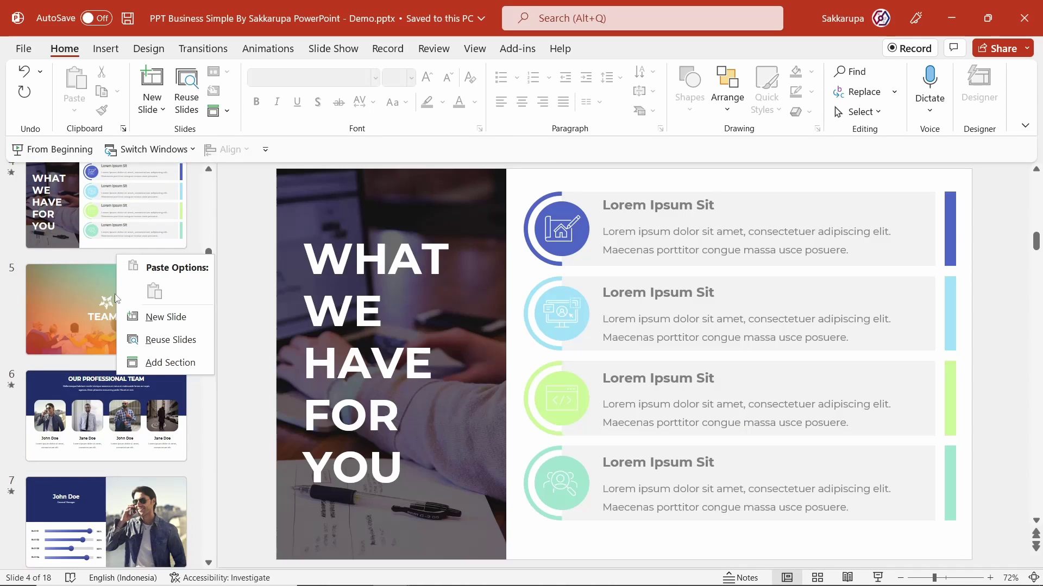
{"action": "left_click", "coordinate": [170, 363]}
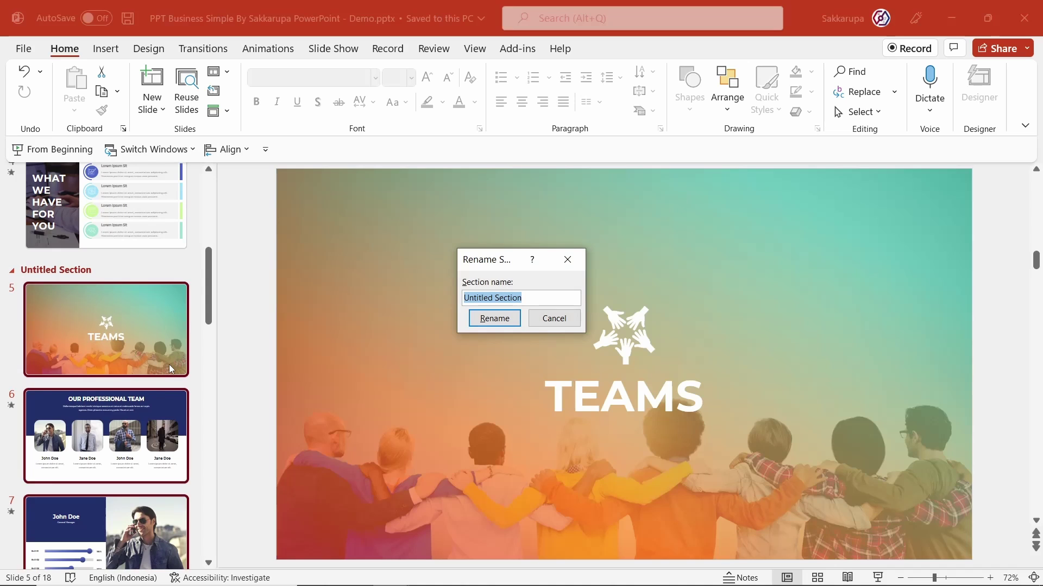
{"action": "type", "text": "Teams"}
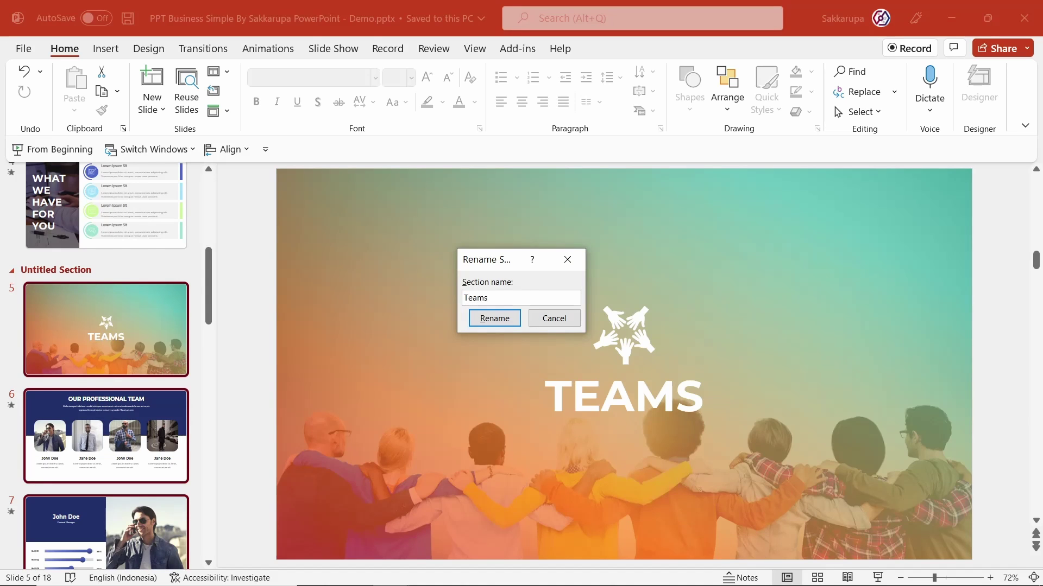
{"action": "key", "text": "Return"}
Add Portfolio and Timeline sections starting at the PORTFOLIO and TIMELINE slides.
{"action": "scroll", "coordinate": [150, 362], "scroll_direction": "down", "scroll_amount": 4}
{"action": "scroll", "coordinate": [125, 320], "scroll_direction": "down", "scroll_amount": 3}
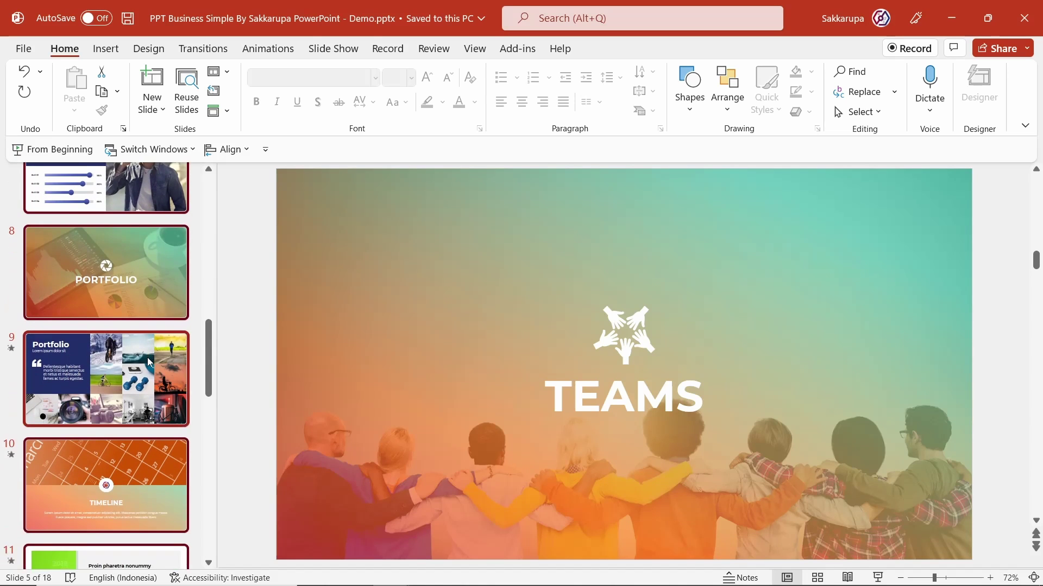
{"action": "scroll", "coordinate": [109, 282], "scroll_direction": "up", "scroll_amount": 1}
{"action": "right_click", "coordinate": [105, 277]}
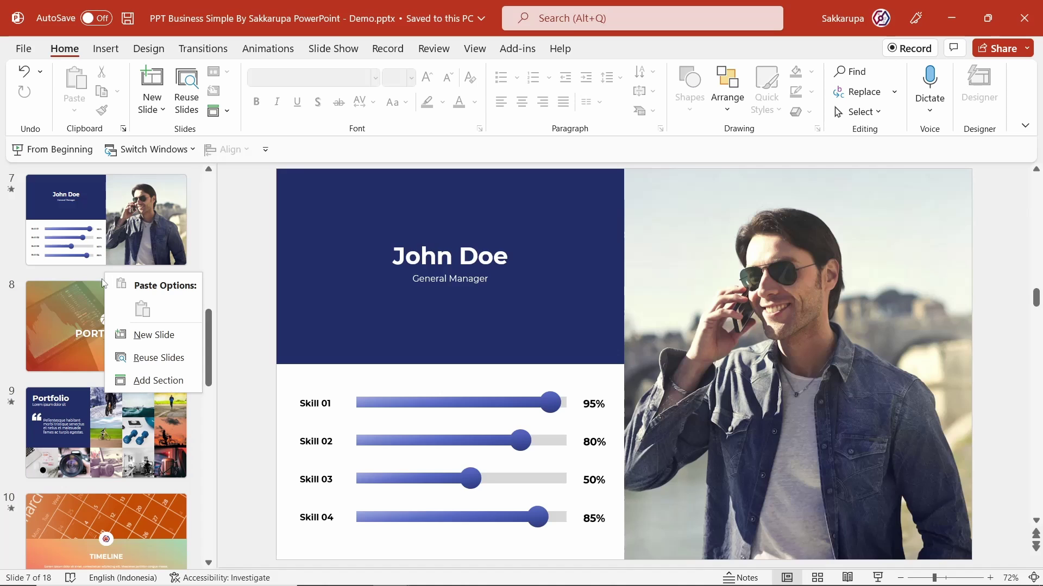
{"action": "left_click", "coordinate": [156, 380]}
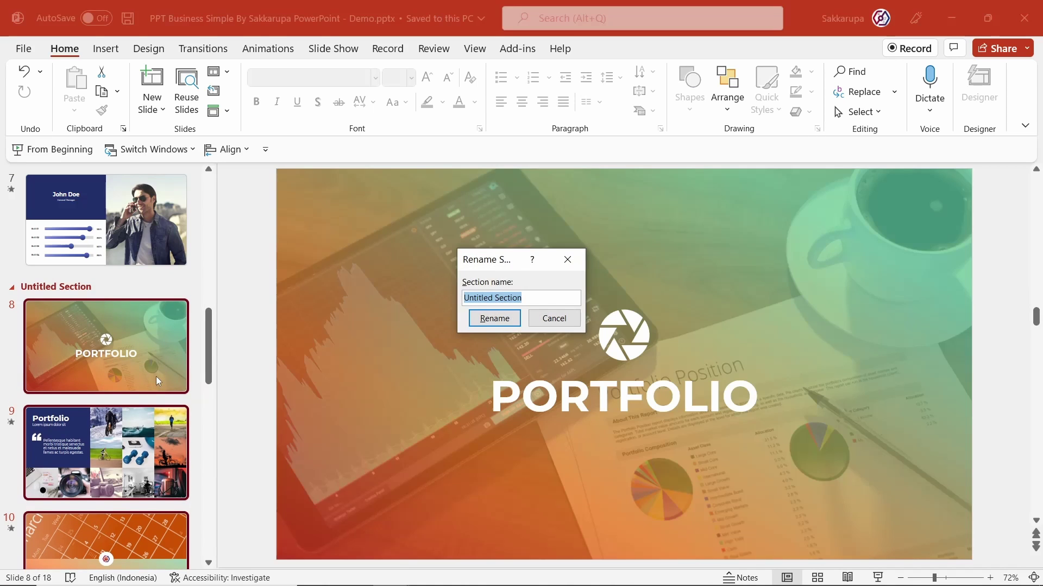
{"action": "type", "text": "Portfolio"}
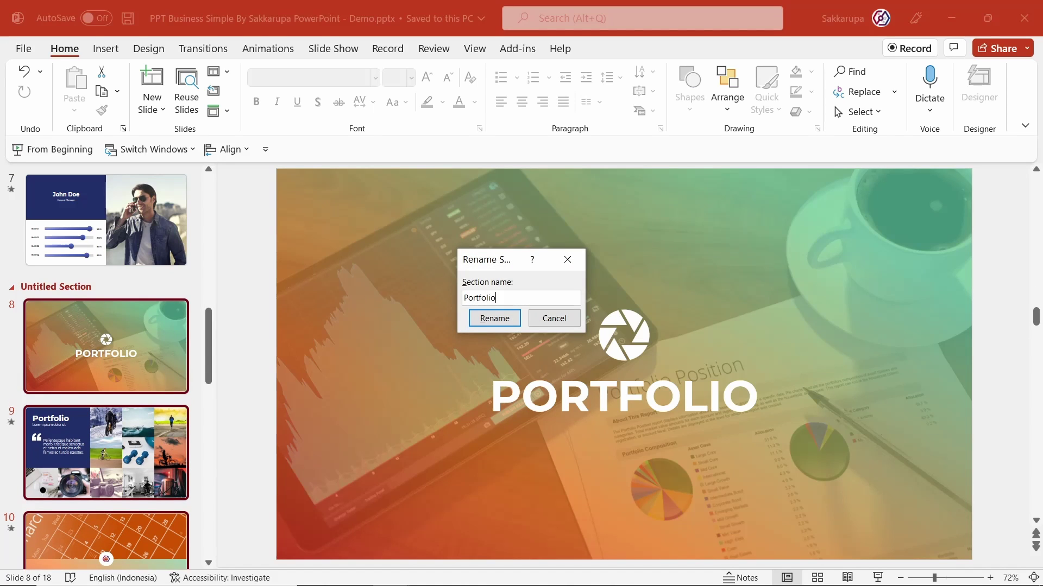
{"action": "key", "text": "Return"}
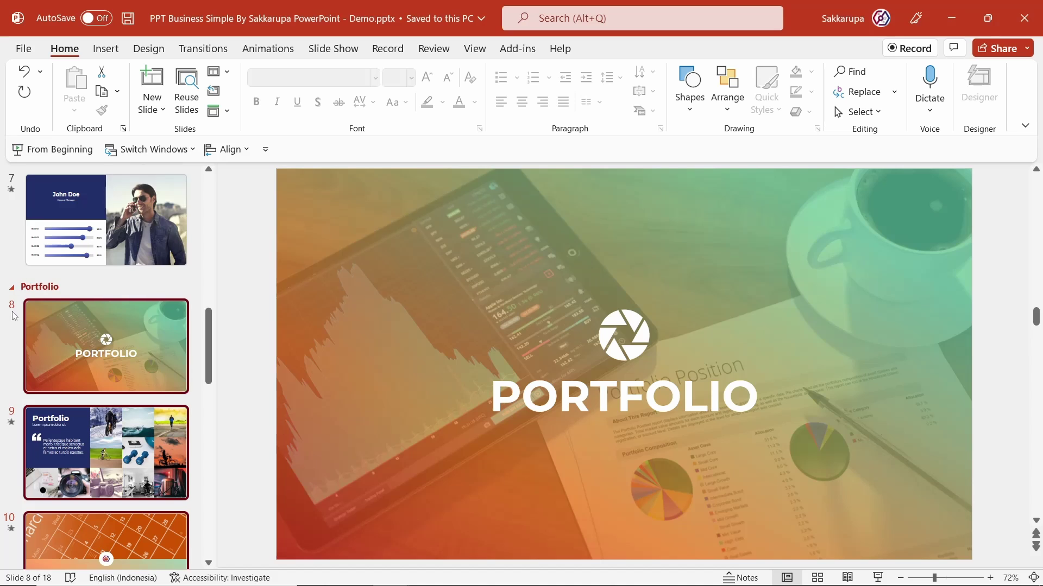
{"action": "scroll", "coordinate": [33, 331], "scroll_direction": "down", "scroll_amount": 3}
{"action": "right_click", "coordinate": [75, 347]}
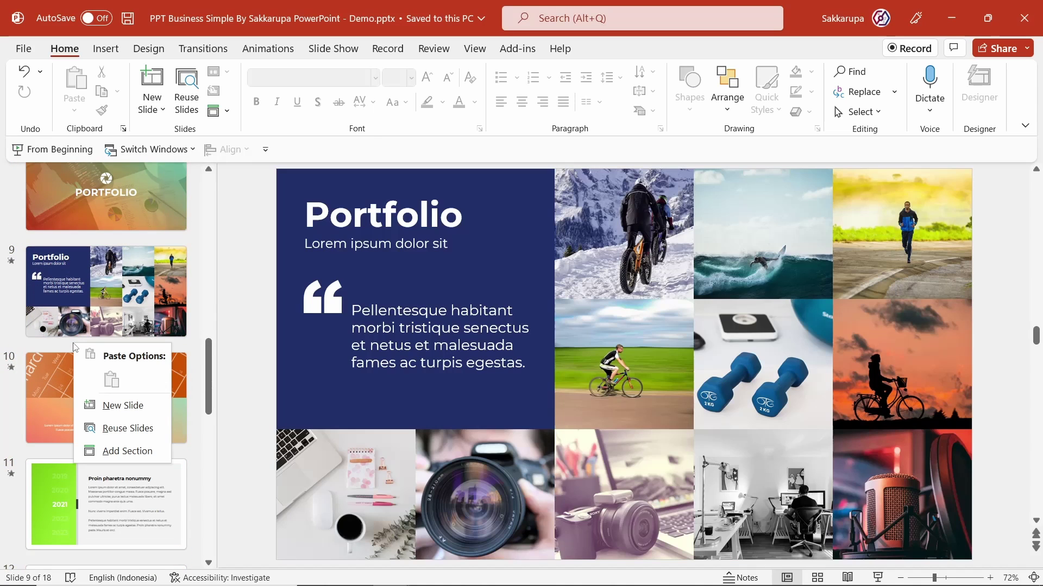
{"action": "left_click", "coordinate": [127, 451]}
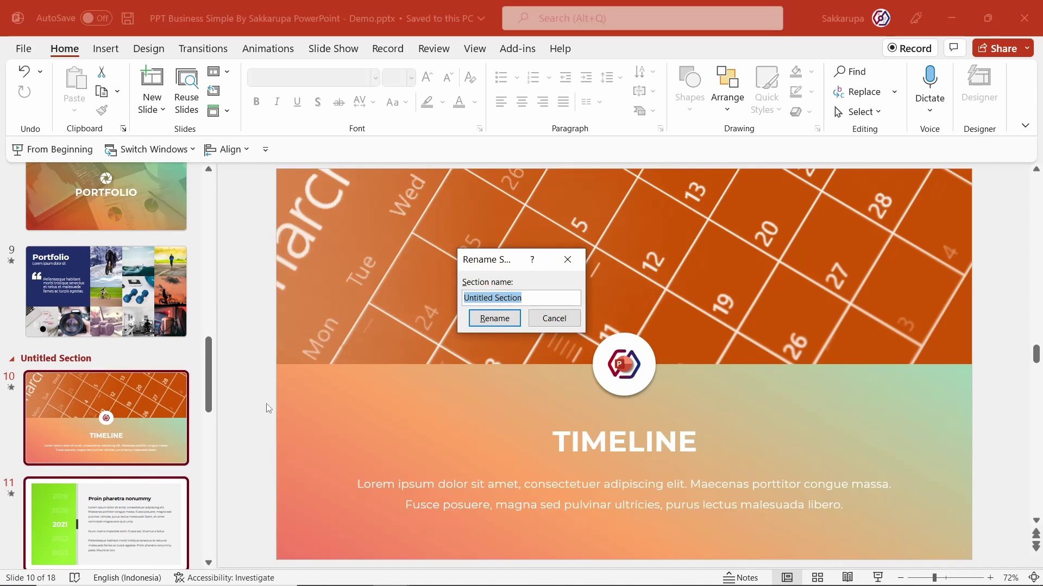
{"action": "type", "text": "Timeline"}
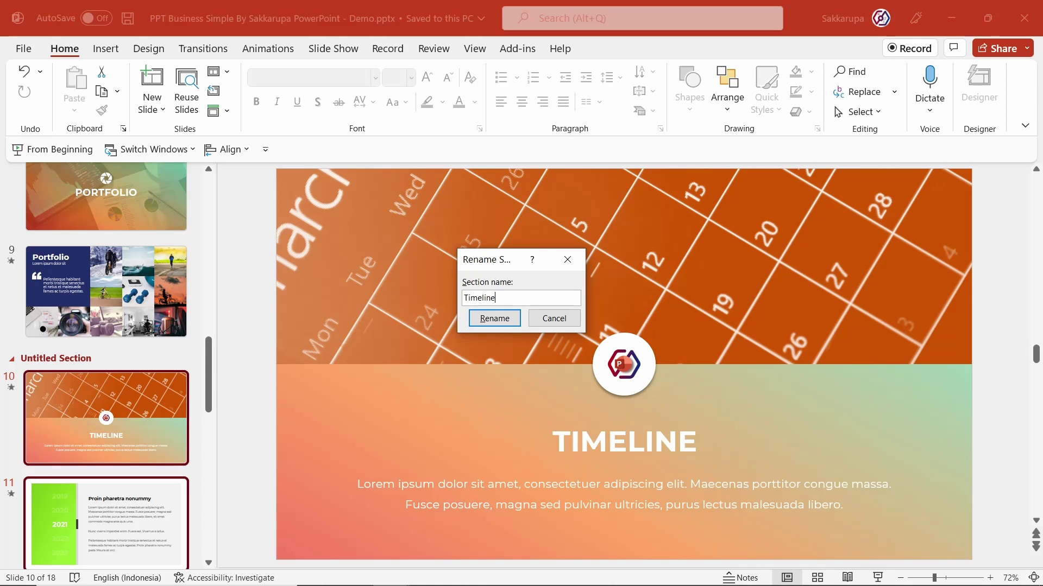
{"action": "left_click", "coordinate": [494, 318]}
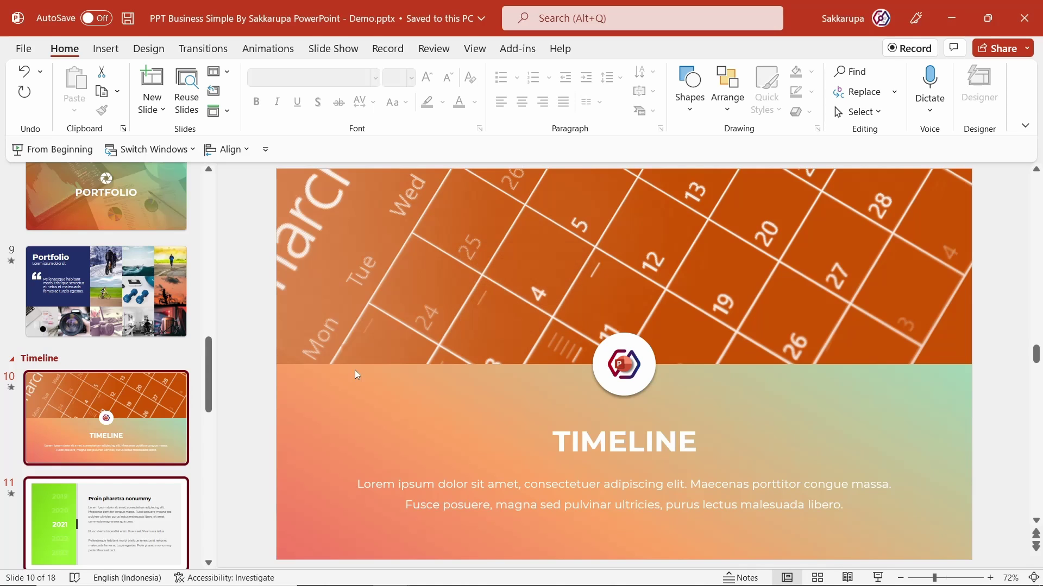
Add a Products section at slide 14 and a Thank section for slide 18.
{"action": "scroll", "coordinate": [90, 476], "scroll_direction": "down", "scroll_amount": 8}
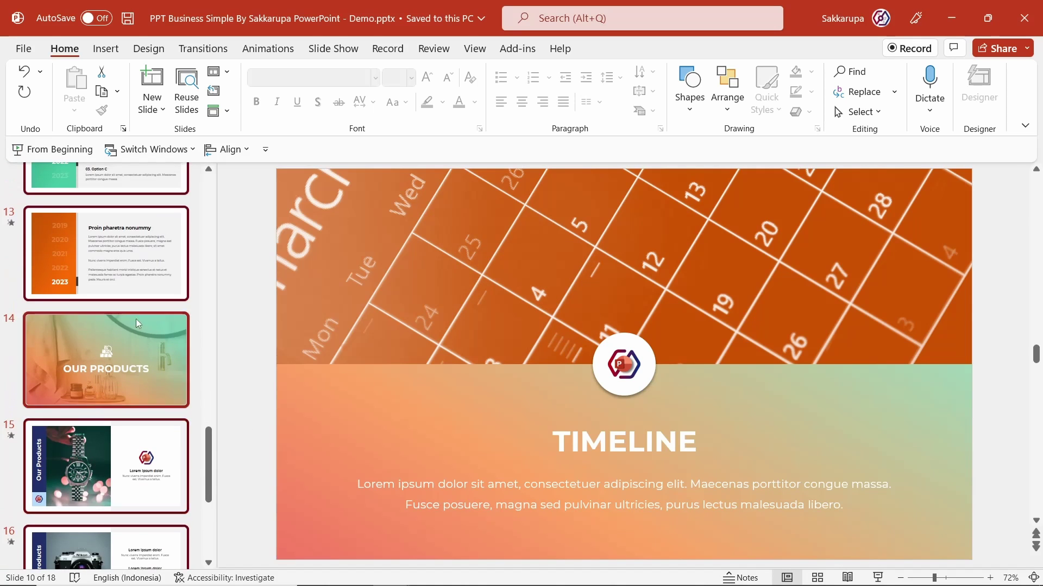
{"action": "left_click", "coordinate": [140, 307]}
{"action": "right_click", "coordinate": [140, 308]}
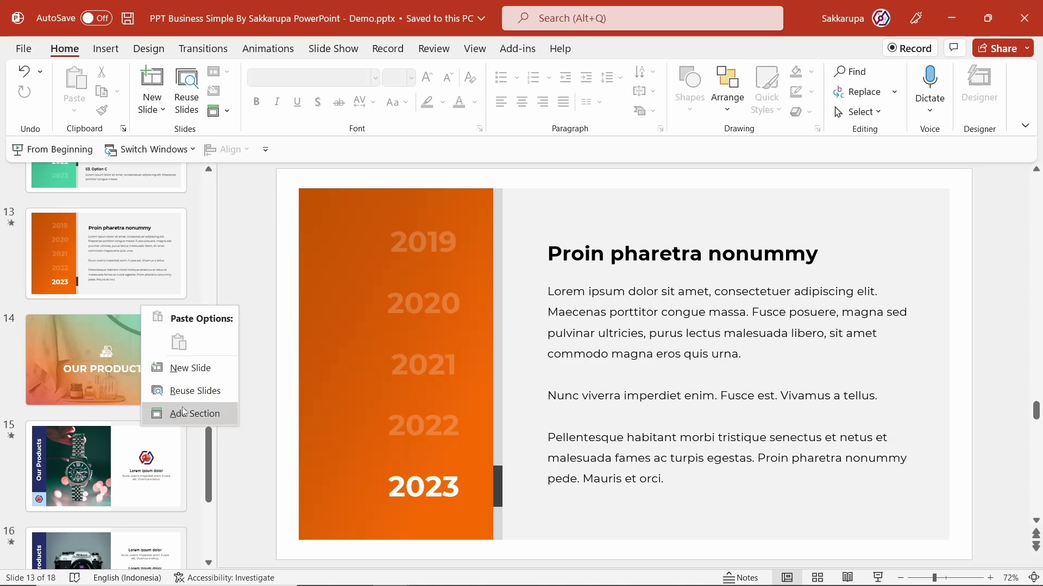
{"action": "left_click", "coordinate": [215, 419]}
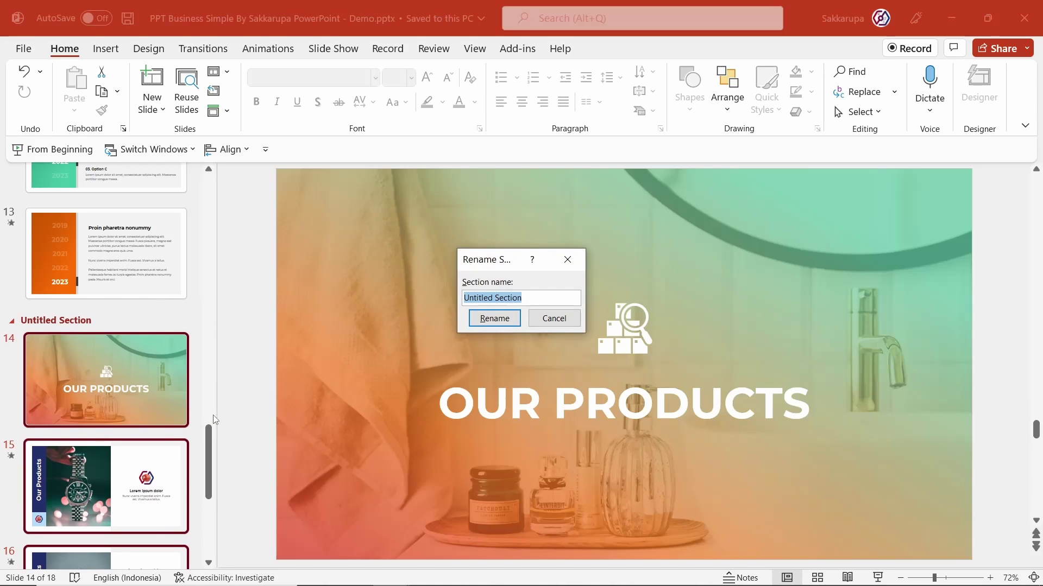
{"action": "type", "text": "Products"}
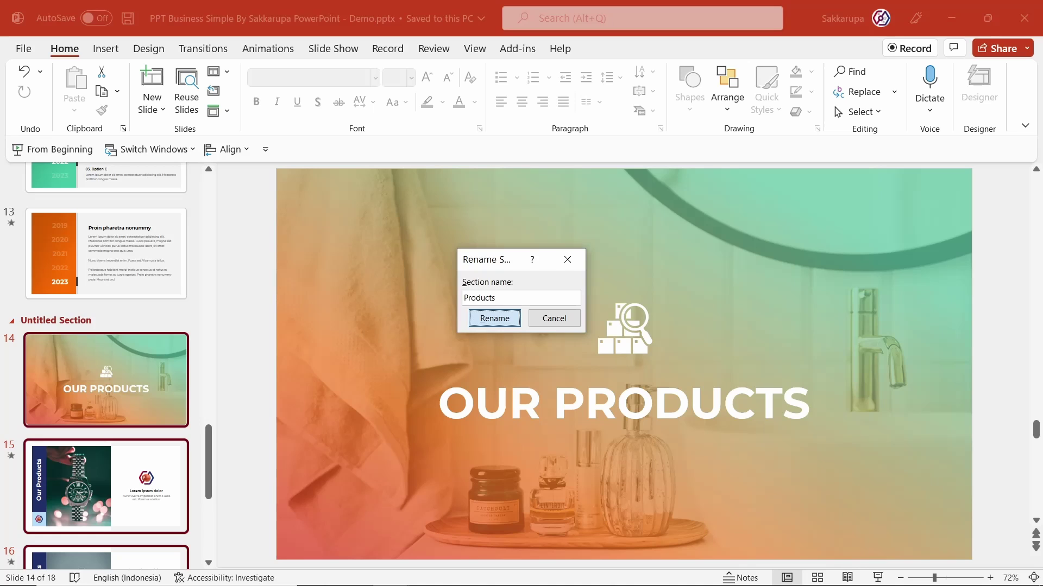
{"action": "key", "text": "Return"}
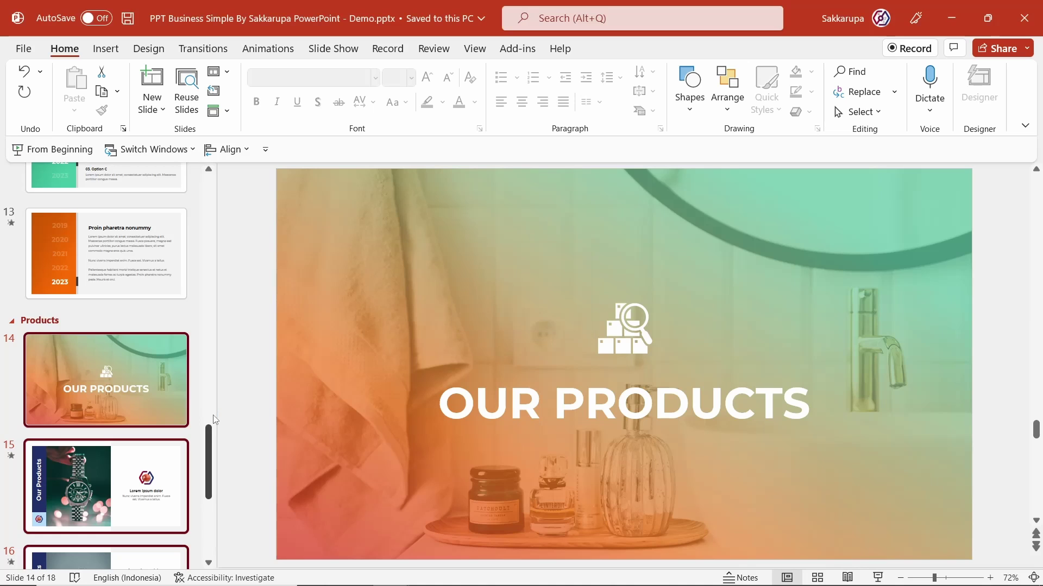
{"action": "scroll", "coordinate": [41, 386], "scroll_direction": "down", "scroll_amount": 3}
{"action": "scroll", "coordinate": [41, 387], "scroll_direction": "down", "scroll_amount": 3}
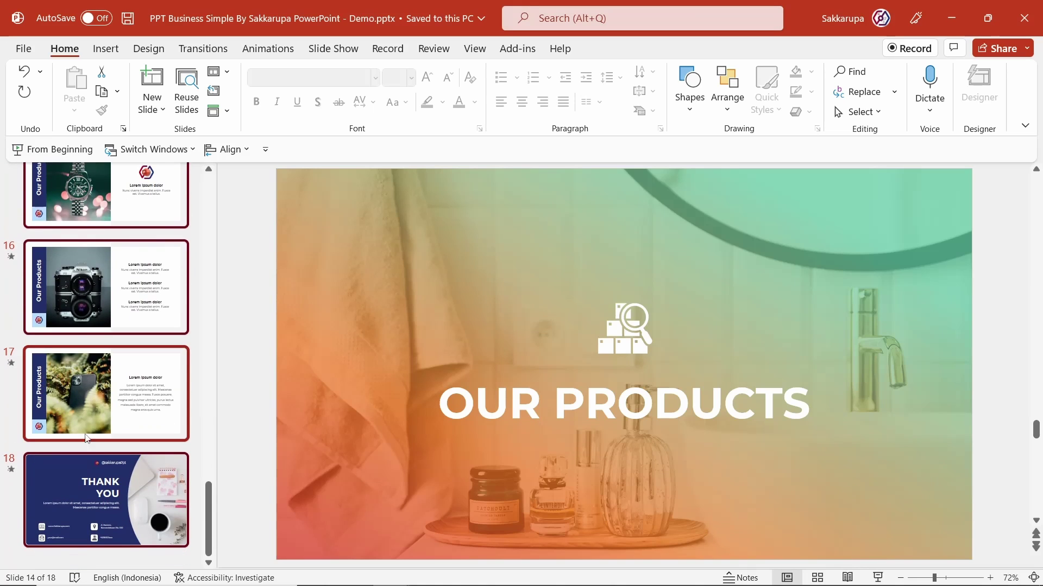
{"action": "right_click", "coordinate": [107, 447]}
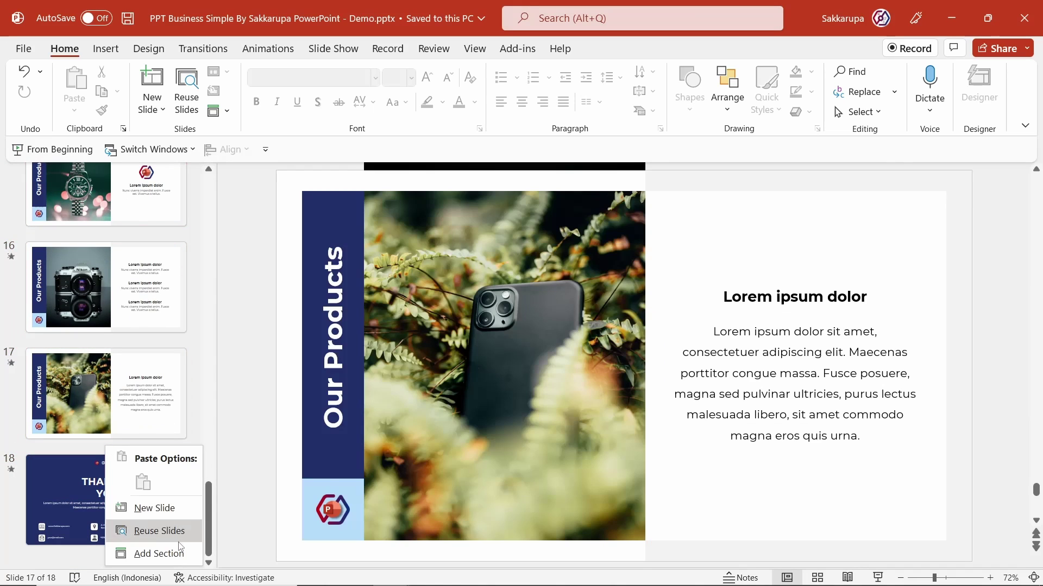
{"action": "left_click", "coordinate": [180, 553]}
{"action": "type", "text": "Thank"}
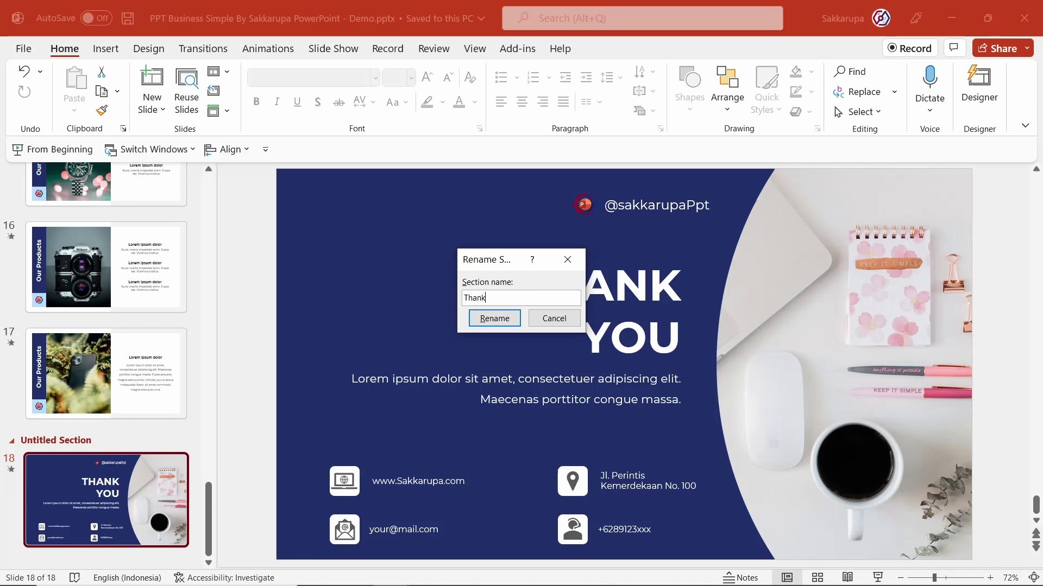
{"action": "key", "text": "Return"}
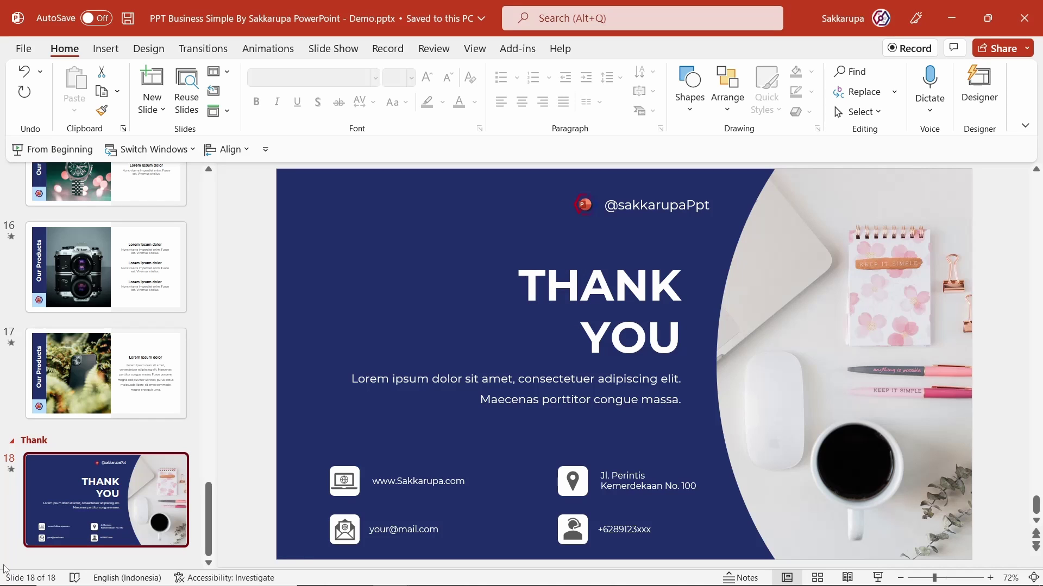
Select the blank slide 1 and bring up the Insert ribbon.
{"action": "scroll", "coordinate": [43, 408], "scroll_direction": "up", "scroll_amount": 5}
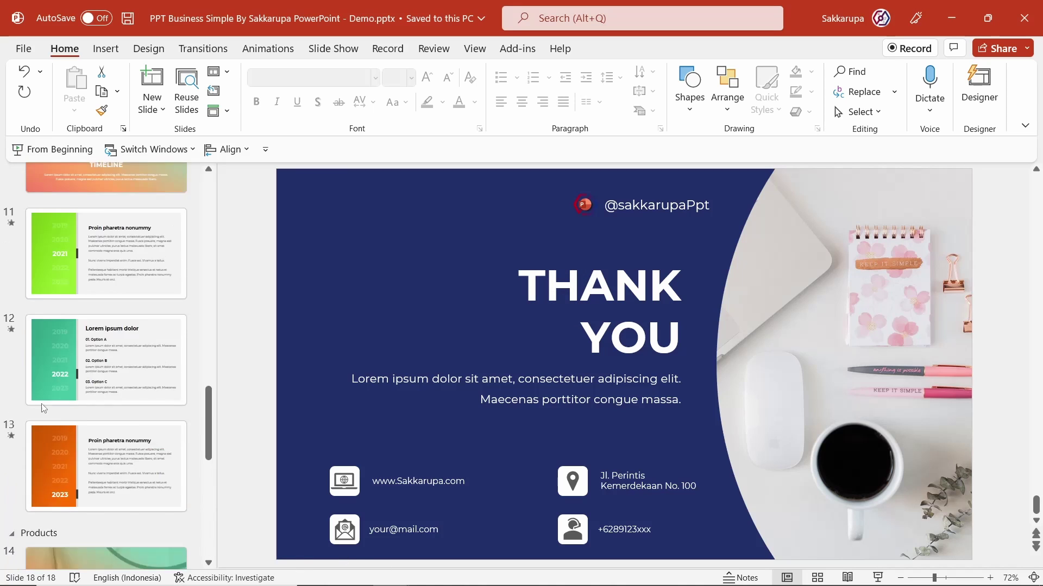
{"action": "scroll", "coordinate": [43, 408], "scroll_direction": "up", "scroll_amount": 5}
{"action": "scroll", "coordinate": [43, 408], "scroll_direction": "up", "scroll_amount": 5}
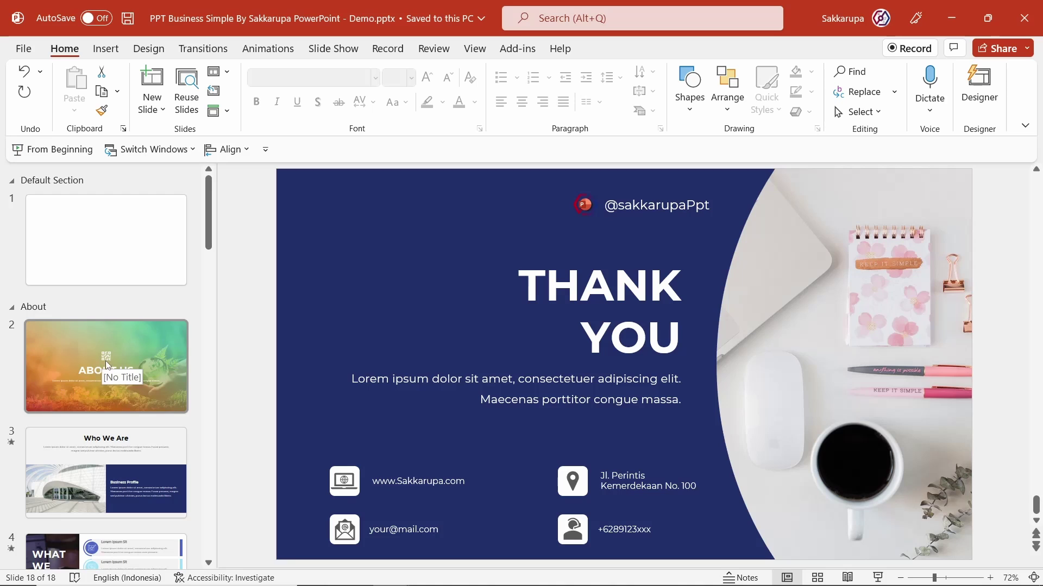
{"action": "scroll", "coordinate": [147, 372], "scroll_direction": "down", "scroll_amount": 3}
{"action": "scroll", "coordinate": [135, 325], "scroll_direction": "up", "scroll_amount": 3}
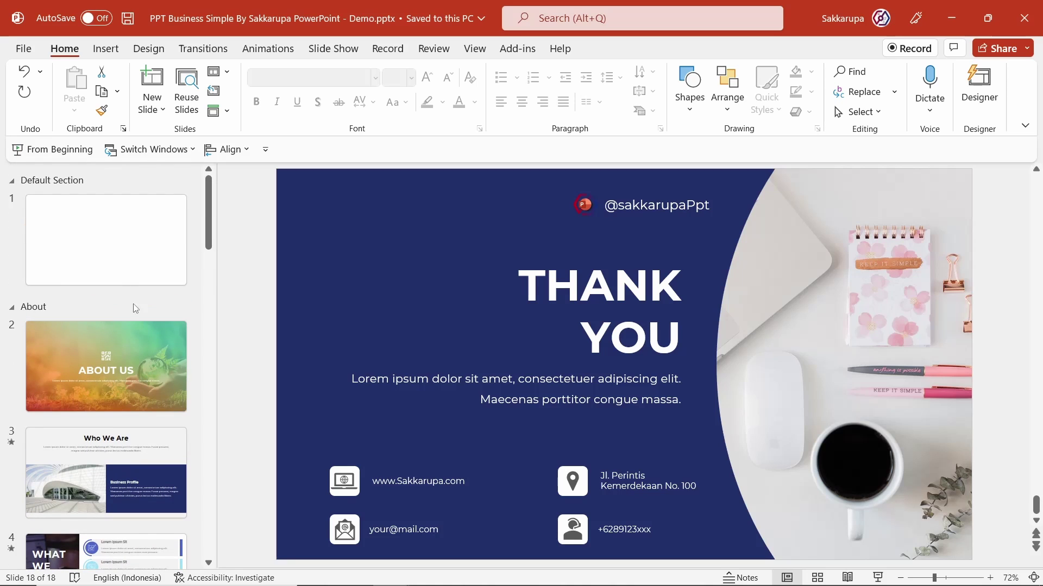
{"action": "left_click", "coordinate": [160, 234]}
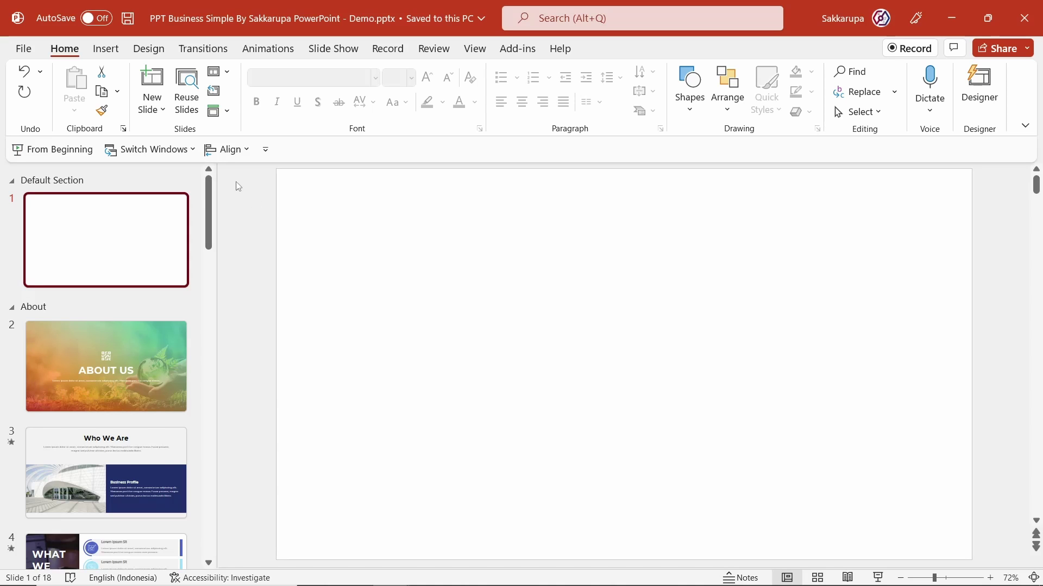
{"action": "left_click", "coordinate": [106, 50]}
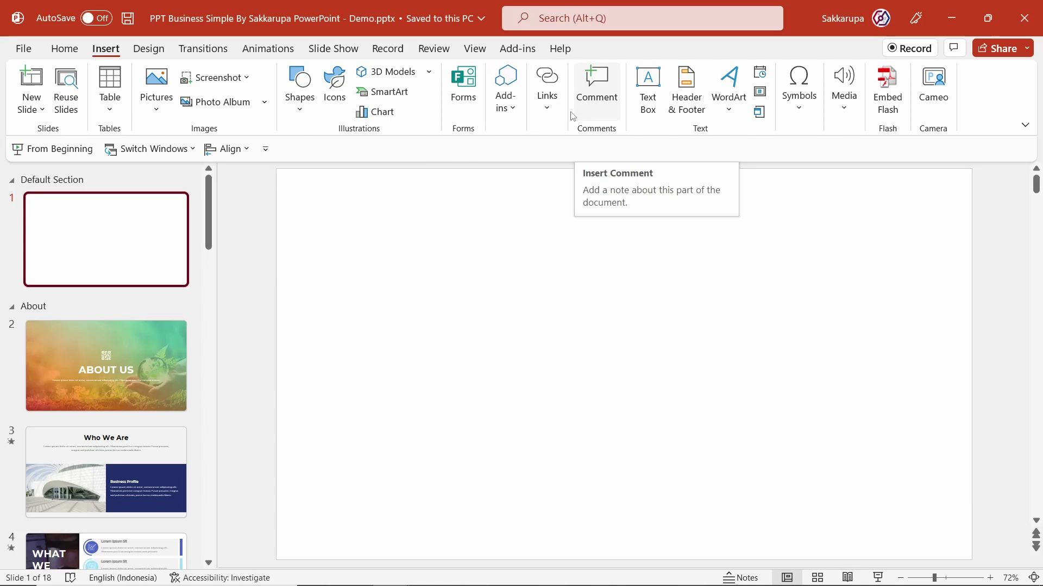
Insert a Section Zoom on slide 1 with the six sections About through Thank selected.
{"action": "left_click", "coordinate": [548, 113]}
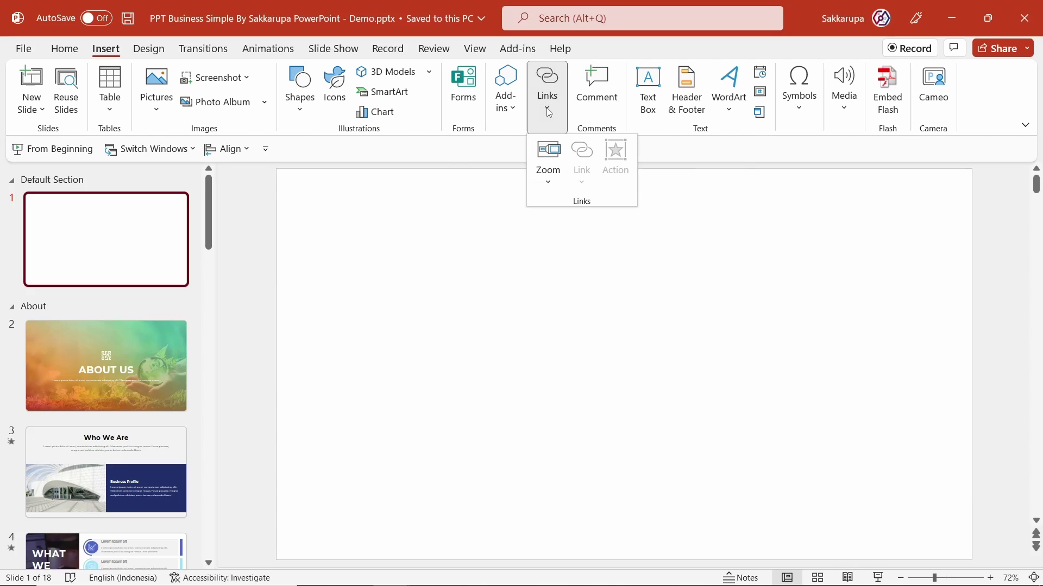
{"action": "left_click", "coordinate": [558, 176]}
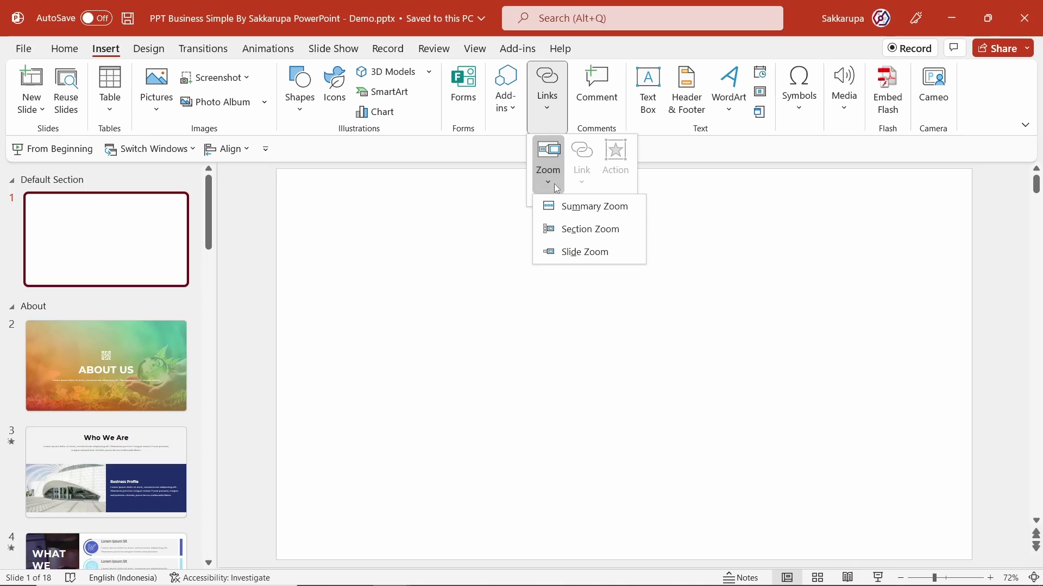
{"action": "left_click", "coordinate": [637, 231]}
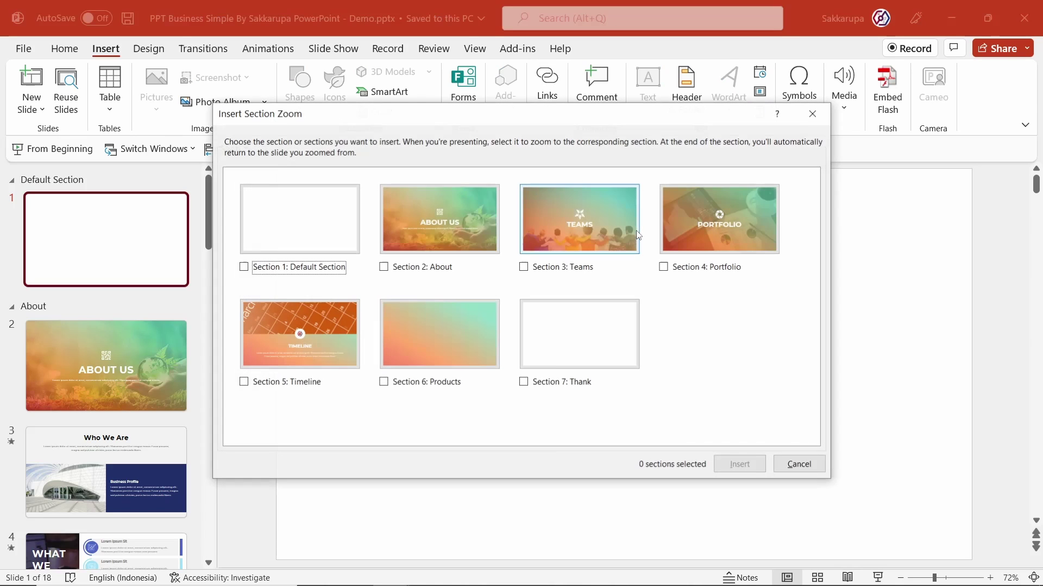
{"action": "left_click", "coordinate": [428, 227]}
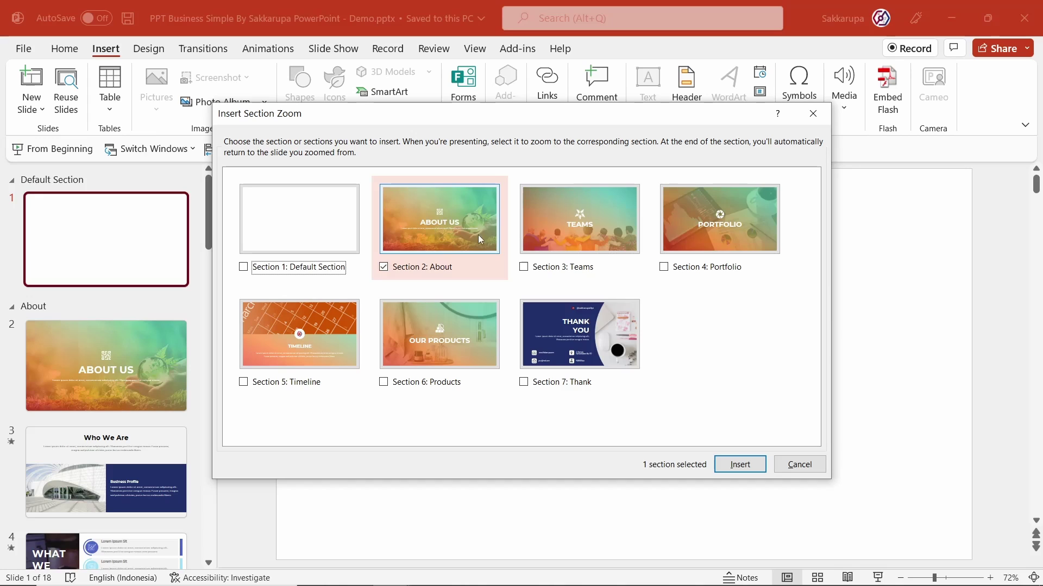
{"action": "left_click", "coordinate": [545, 221]}
{"action": "left_click", "coordinate": [686, 217]}
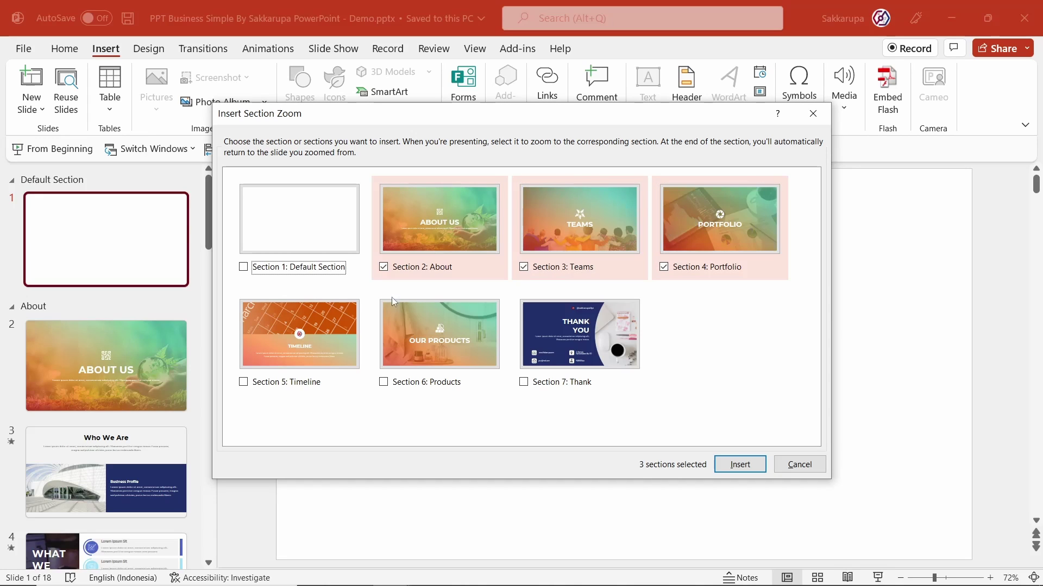
{"action": "left_click", "coordinate": [313, 333]}
{"action": "left_click", "coordinate": [412, 330]}
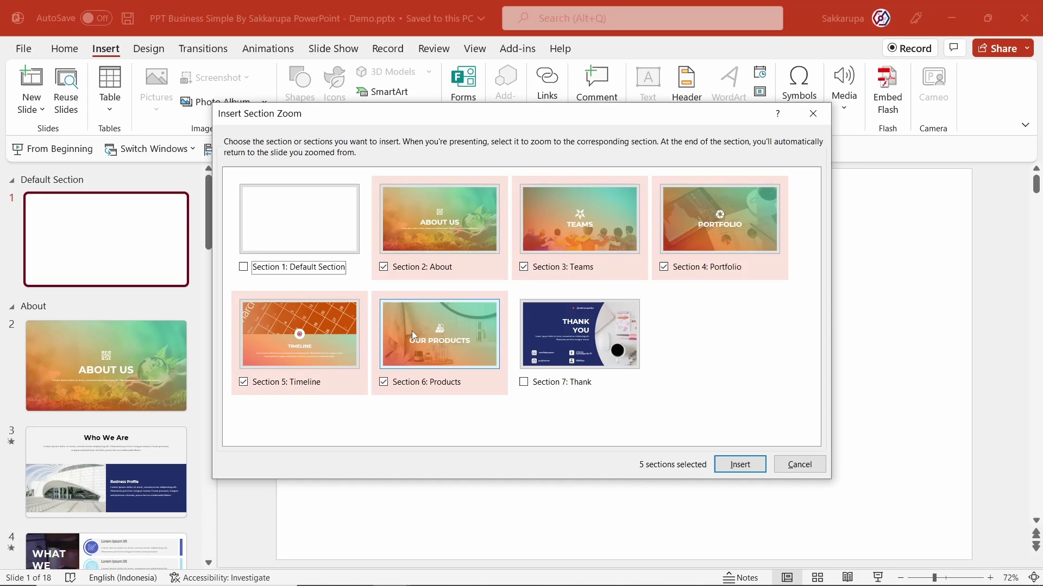
{"action": "left_click", "coordinate": [536, 332]}
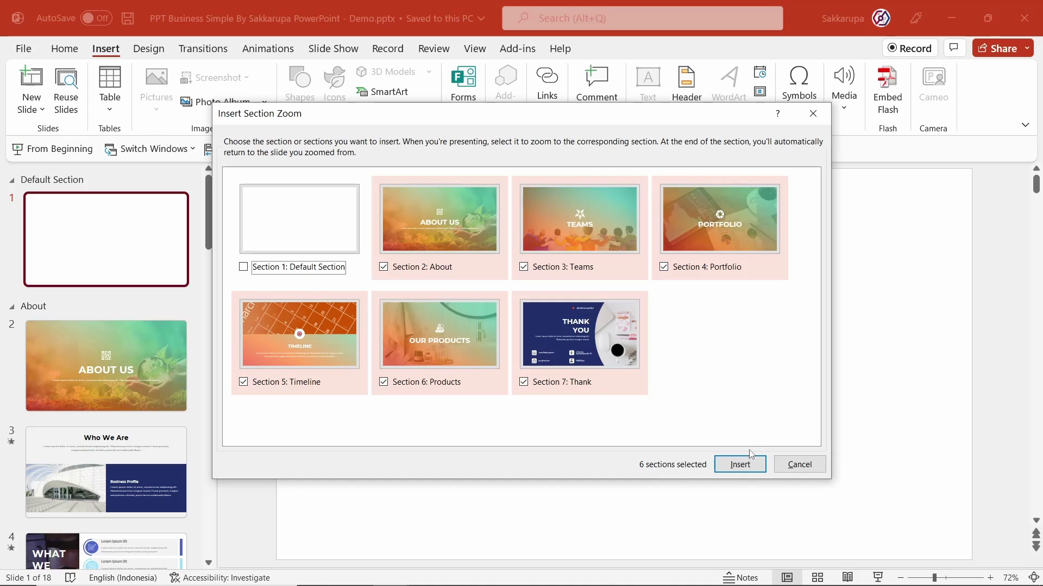
{"action": "left_click", "coordinate": [748, 467]}
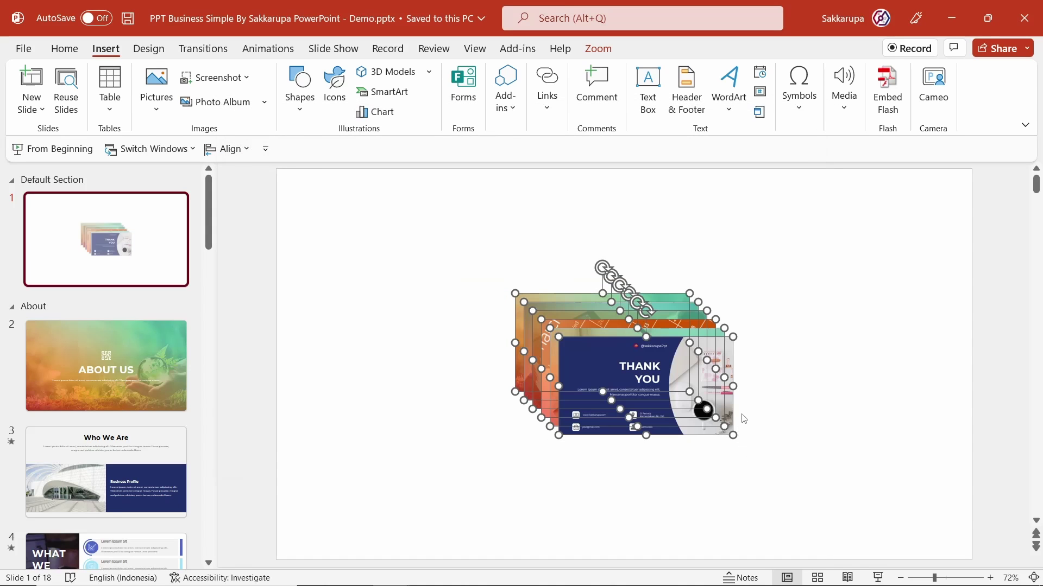
Spread out the stacked zooms, placing About Us, Teams and Portfolio in the top row.
{"action": "left_click", "coordinate": [763, 377]}
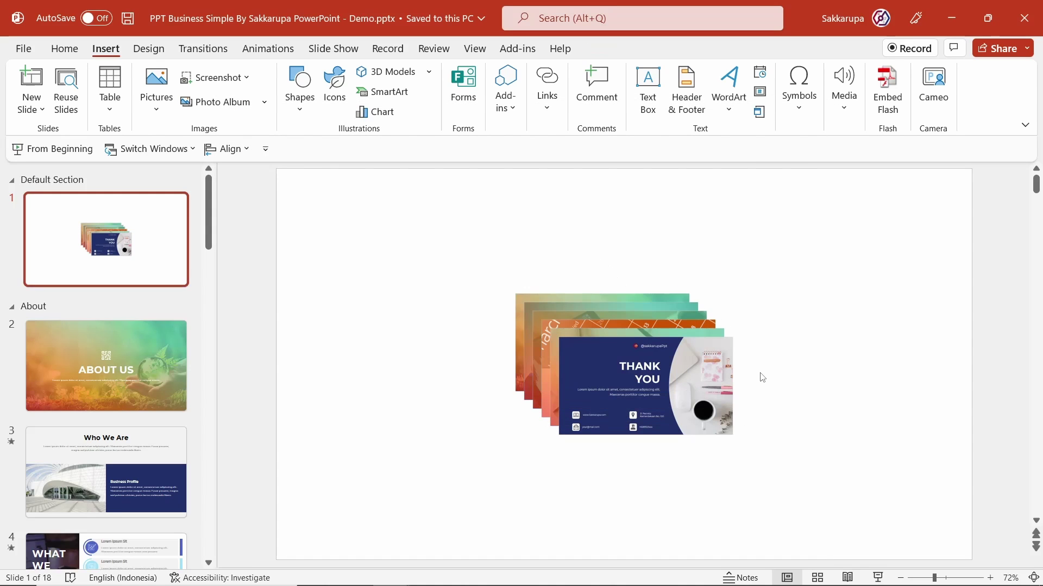
{"action": "left_click_drag", "start_coordinate": [650, 372], "coordinate": [780, 448]}
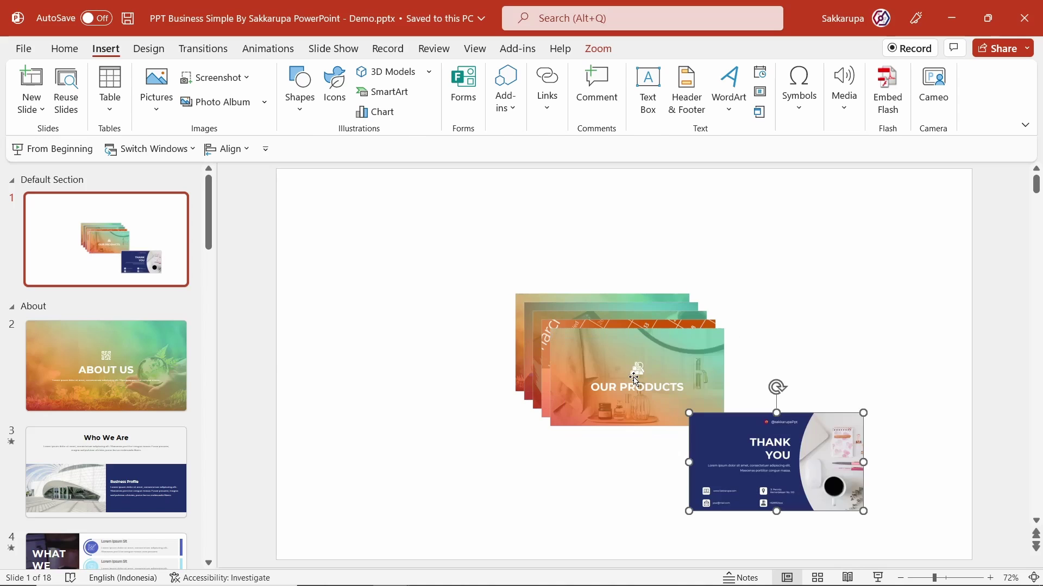
{"action": "left_click_drag", "start_coordinate": [635, 380], "coordinate": [635, 459]}
{"action": "mouse_move", "coordinate": [611, 351]}
{"action": "left_mouse_down"}
{"action": "mouse_move", "coordinate": [394, 389]}
{"action": "mouse_move", "coordinate": [771, 242]}
{"action": "mouse_move", "coordinate": [611, 238]}
{"action": "left_mouse_up"}
{"action": "left_click_drag", "start_coordinate": [648, 344], "coordinate": [457, 258]}
{"action": "left_click_drag", "start_coordinate": [611, 238], "coordinate": [585, 259]}
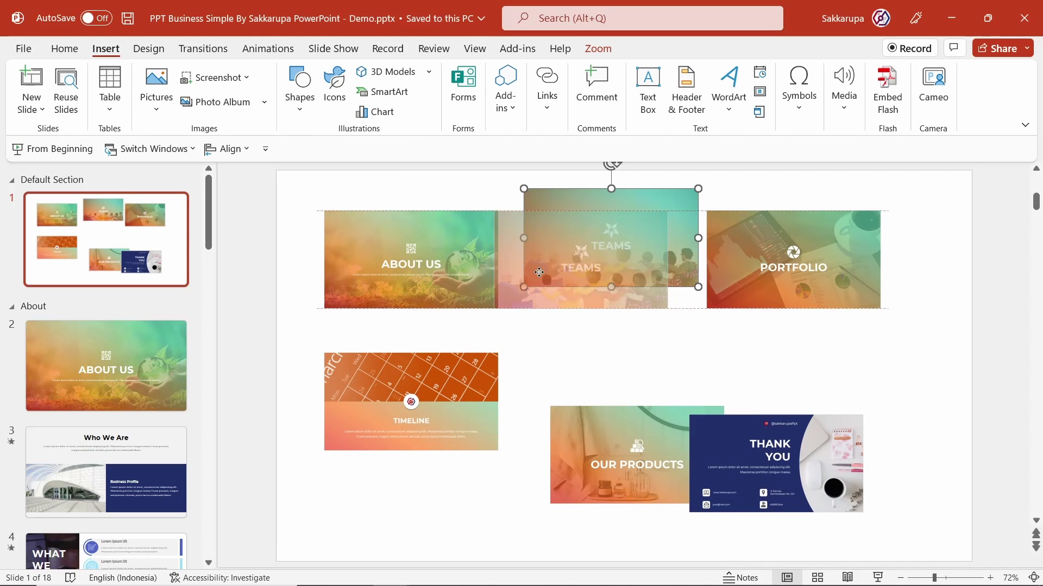
{"action": "left_click", "coordinate": [709, 270]}
{"action": "left_click_drag", "start_coordinate": [709, 270], "coordinate": [674, 270]}
Align Timeline, Our Products and Thank You in the bottom row beneath them.
{"action": "left_click_drag", "start_coordinate": [467, 413], "coordinate": [467, 368]}
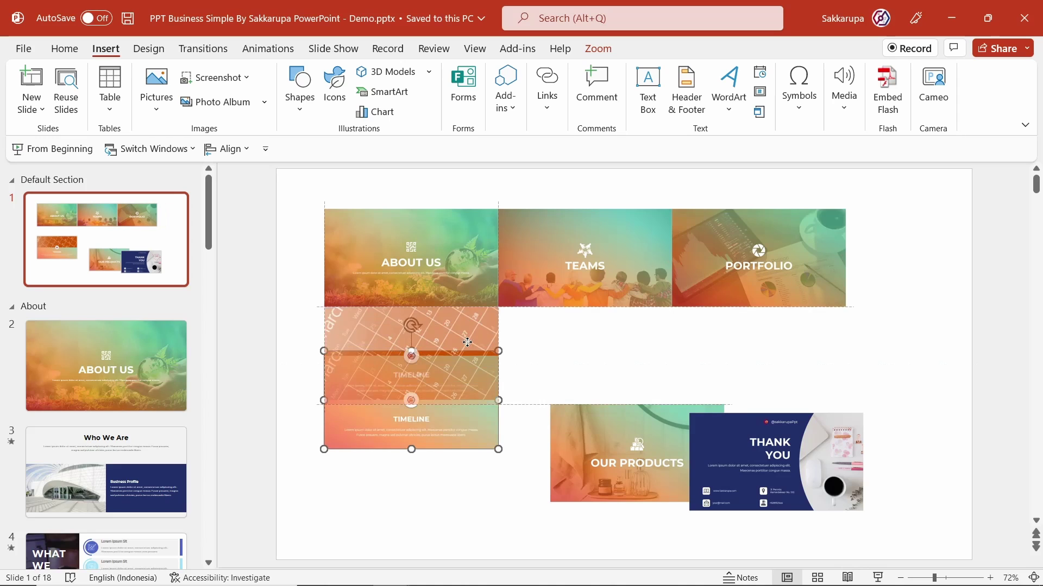
{"action": "left_click_drag", "start_coordinate": [639, 434], "coordinate": [587, 337]}
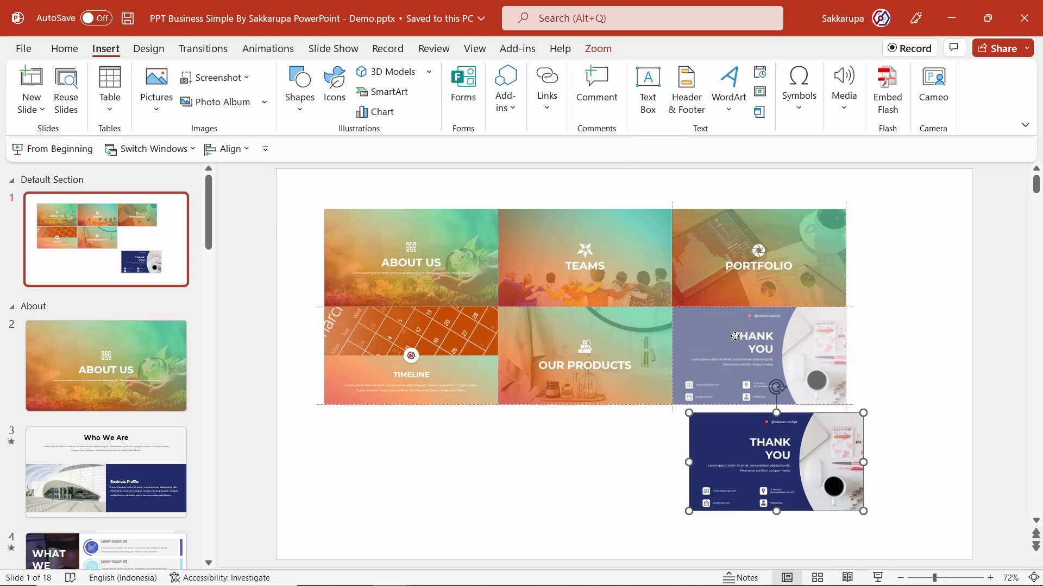
{"action": "left_click_drag", "start_coordinate": [752, 445], "coordinate": [736, 340]}
{"action": "left_click", "coordinate": [754, 428]}
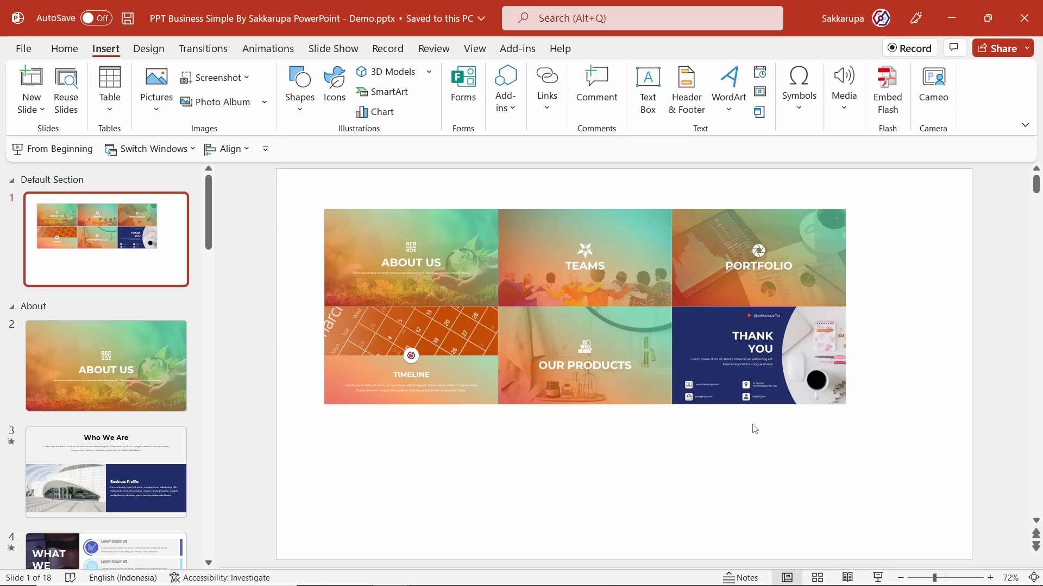
{"action": "left_click", "coordinate": [758, 346]}
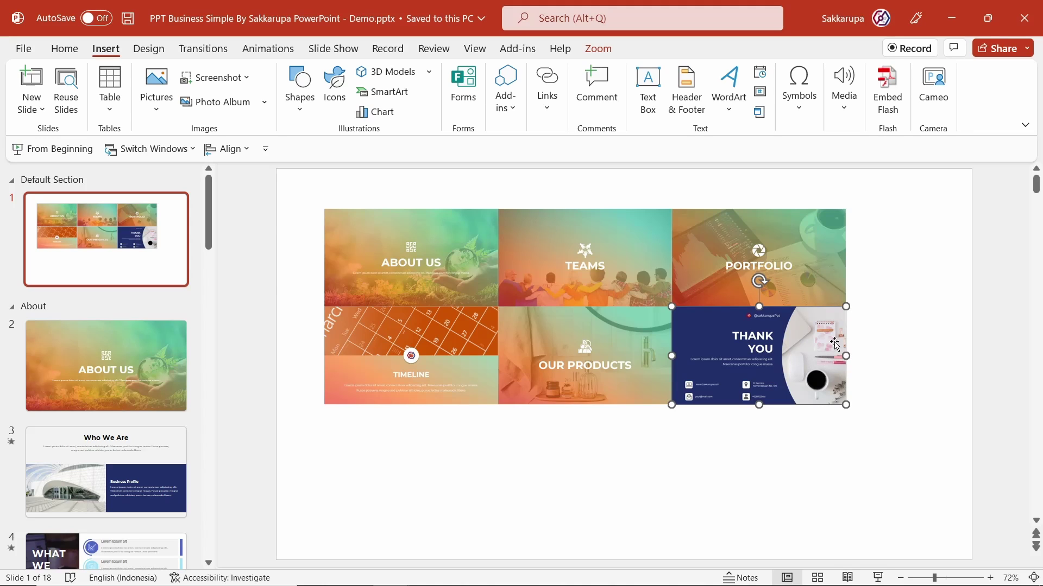
Replace the Thank You zoom's image with Thank.jpg from this computer.
{"action": "right_click", "coordinate": [793, 343]}
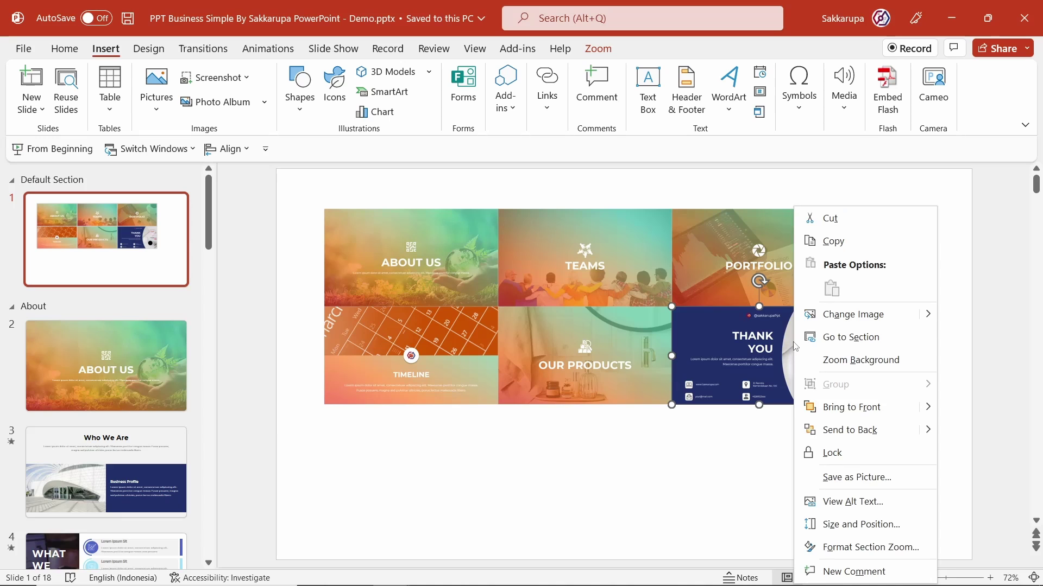
{"action": "left_click", "coordinate": [848, 315]}
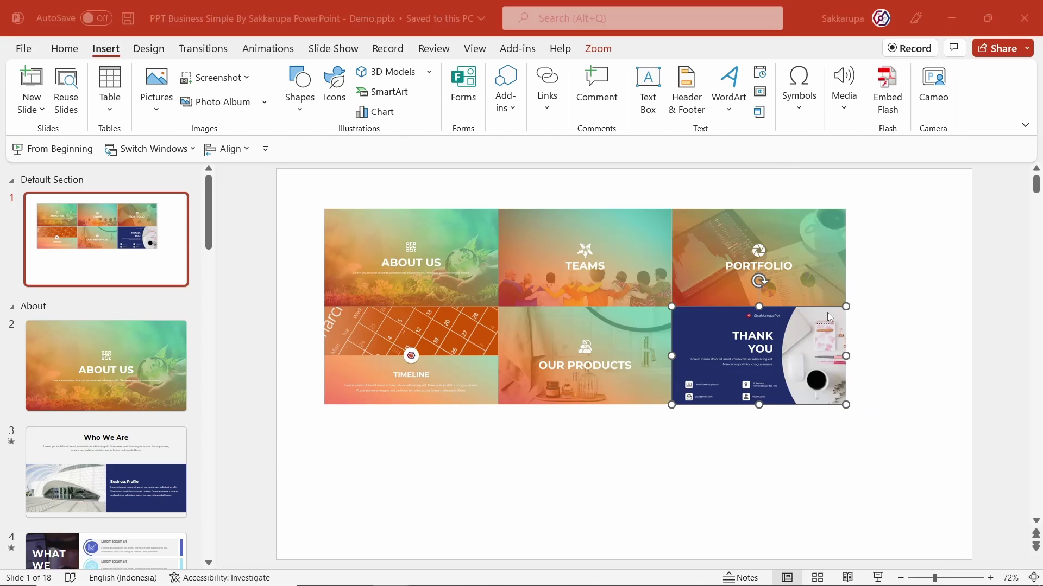
{"action": "left_click", "coordinate": [552, 249]}
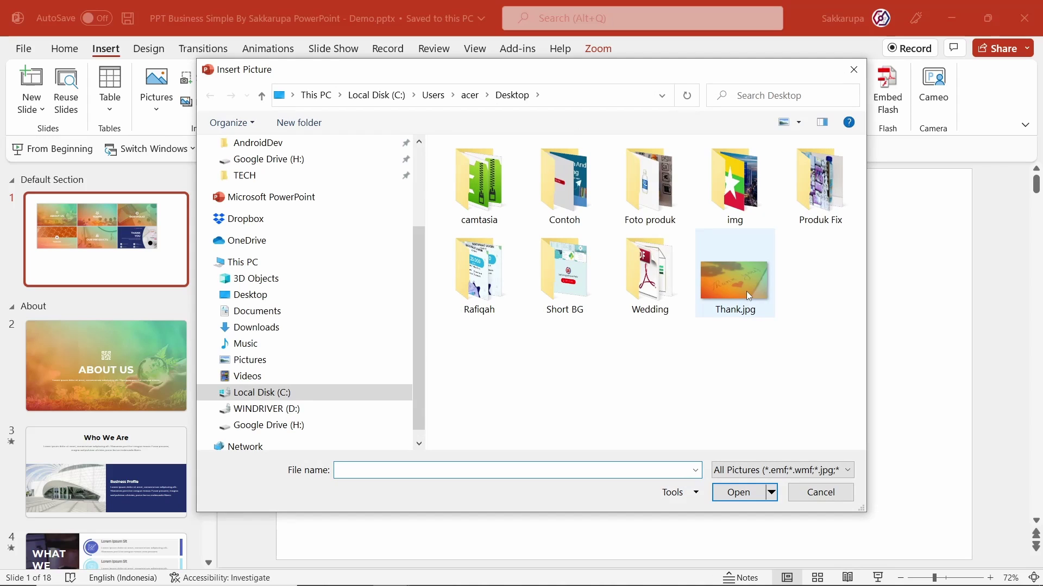
{"action": "double_click", "coordinate": [746, 291]}
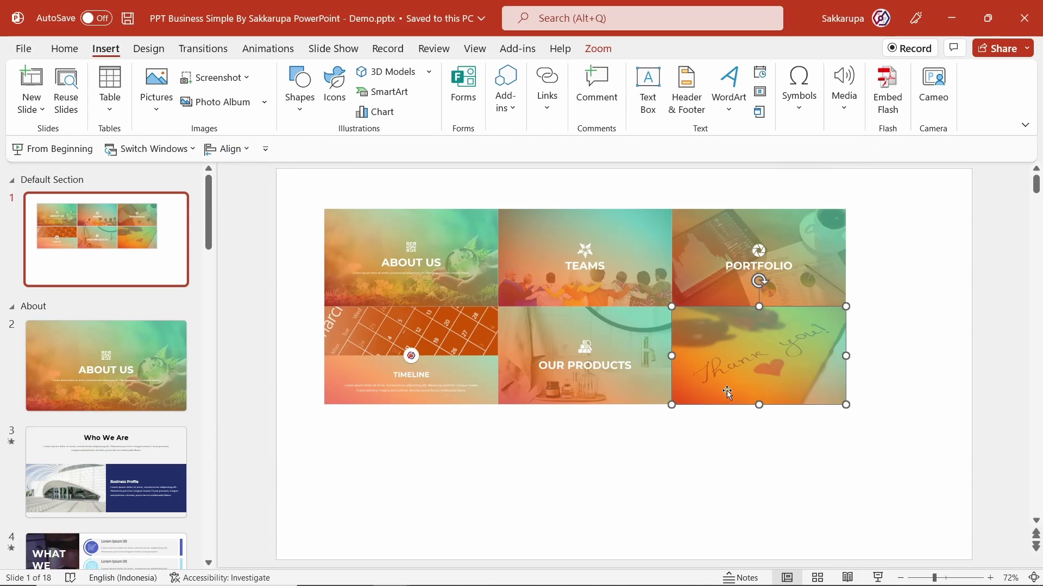
{"action": "left_click", "coordinate": [734, 426]}
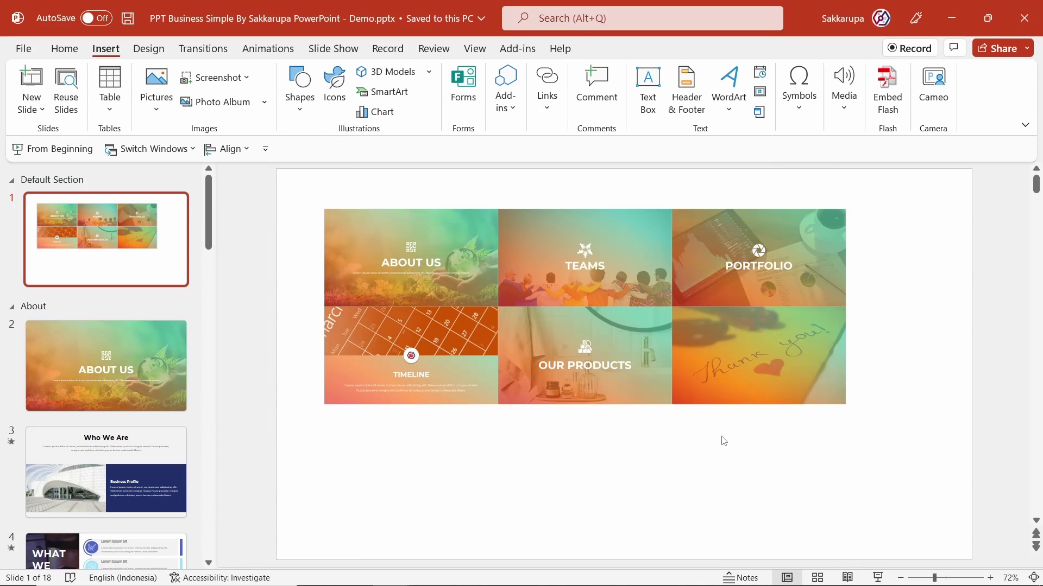
Set the Zoom Border of all six zoom tiles to No Outline.
{"action": "left_click_drag", "start_coordinate": [889, 486], "coordinate": [262, 181]}
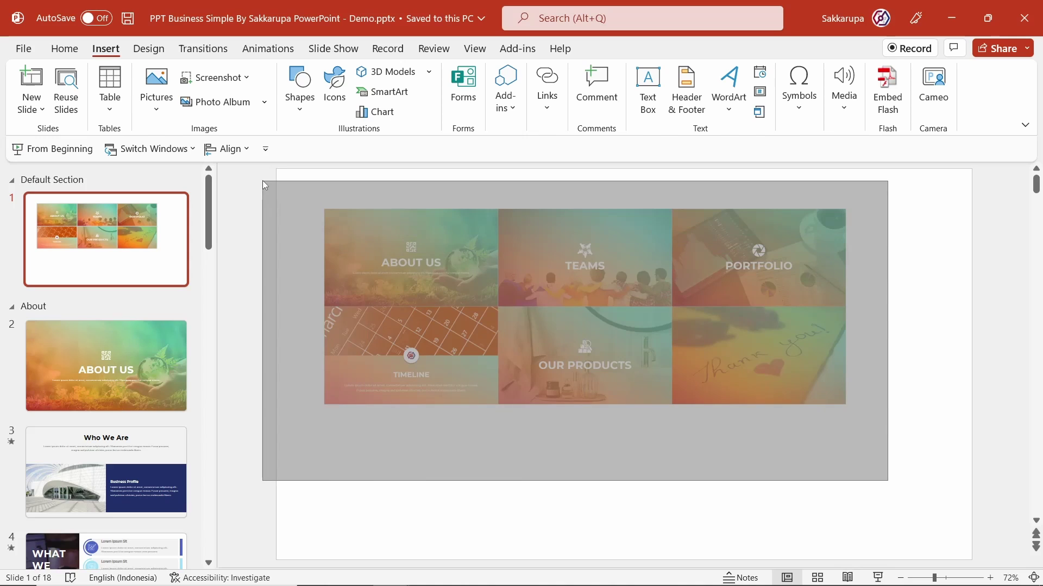
{"action": "left_click", "coordinate": [596, 50]}
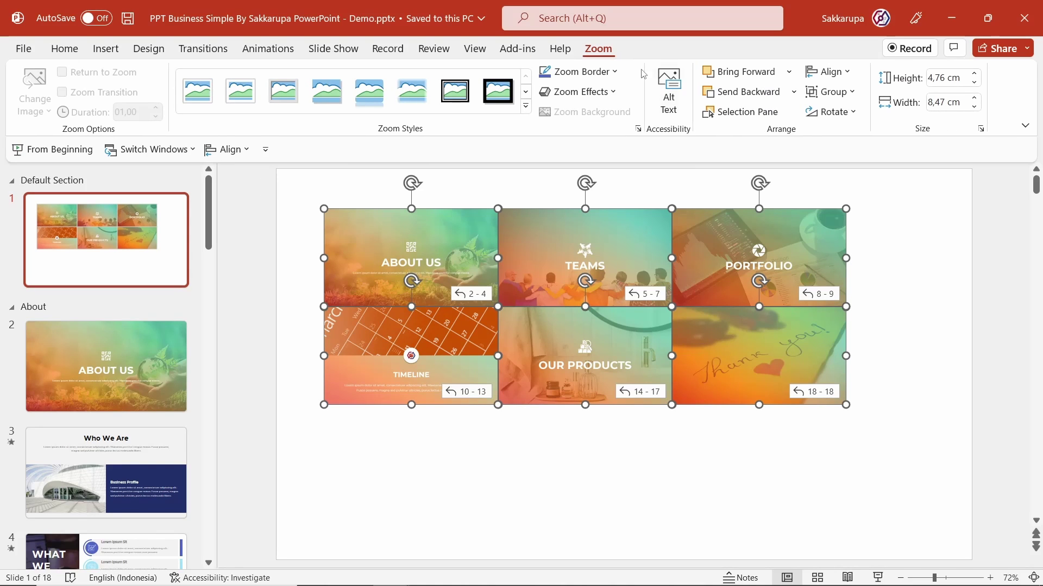
{"action": "left_click", "coordinate": [615, 80]}
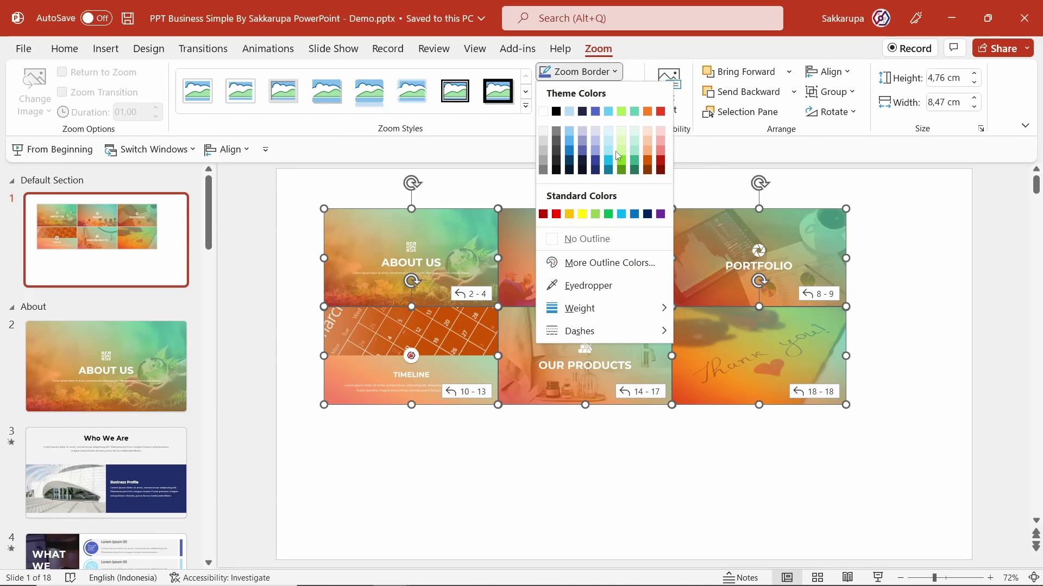
{"action": "left_click", "coordinate": [615, 233]}
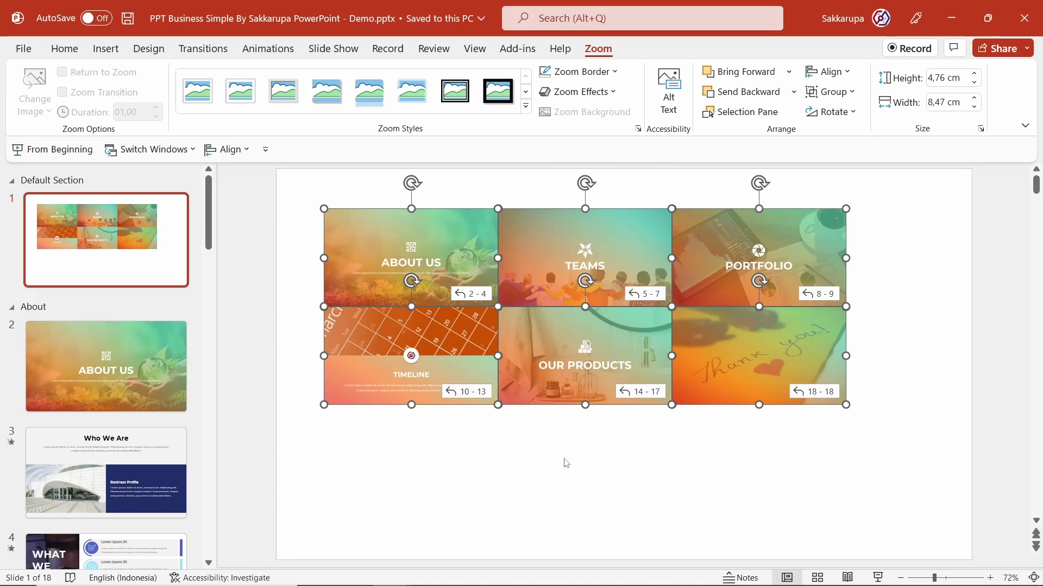
{"action": "left_click", "coordinate": [530, 494]}
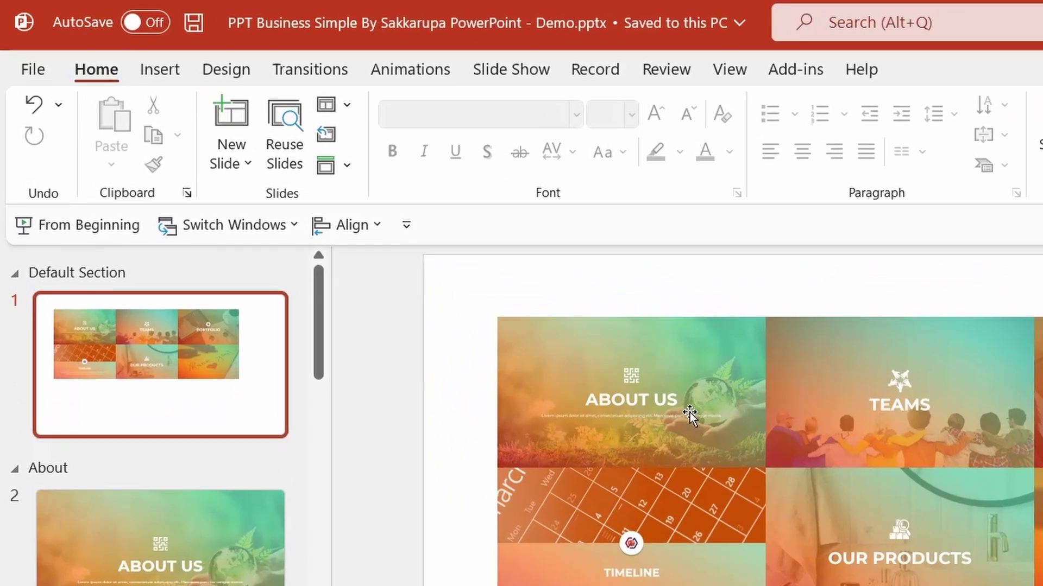
{"action": "left_click", "coordinate": [690, 415]}
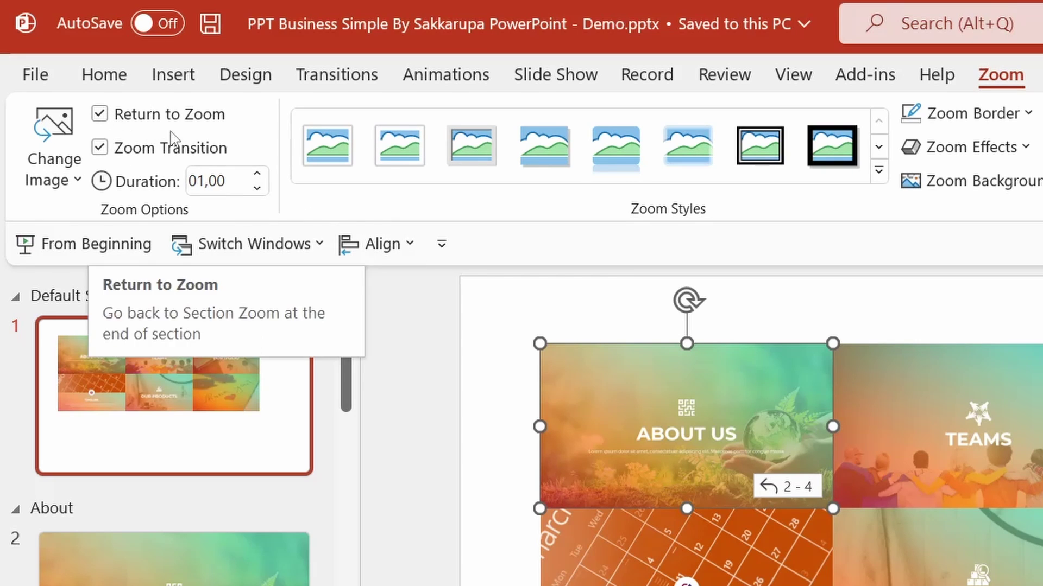
{"action": "left_click", "coordinate": [1030, 418]}
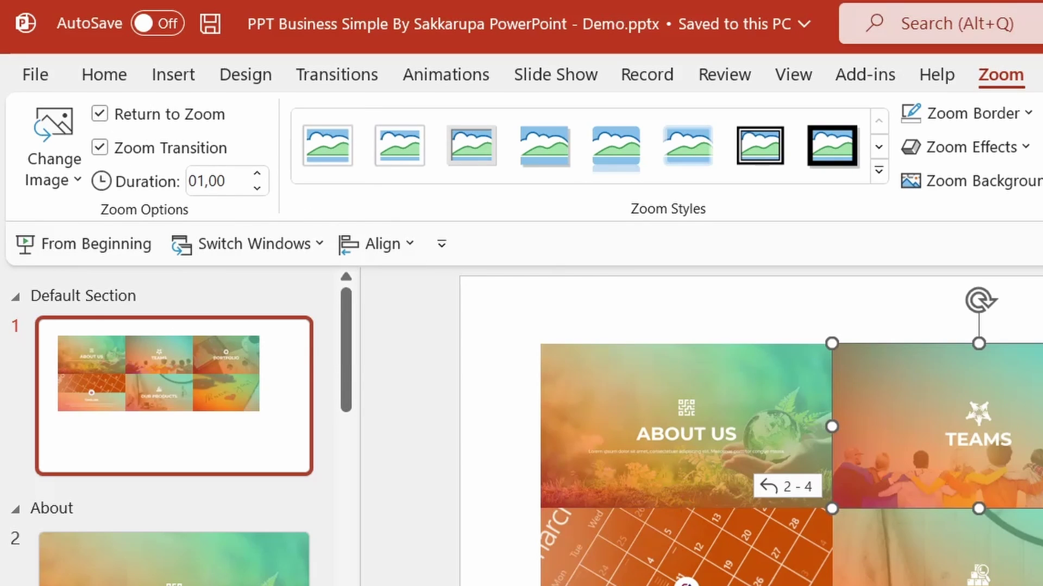
{"action": "left_click", "coordinate": [1039, 418]}
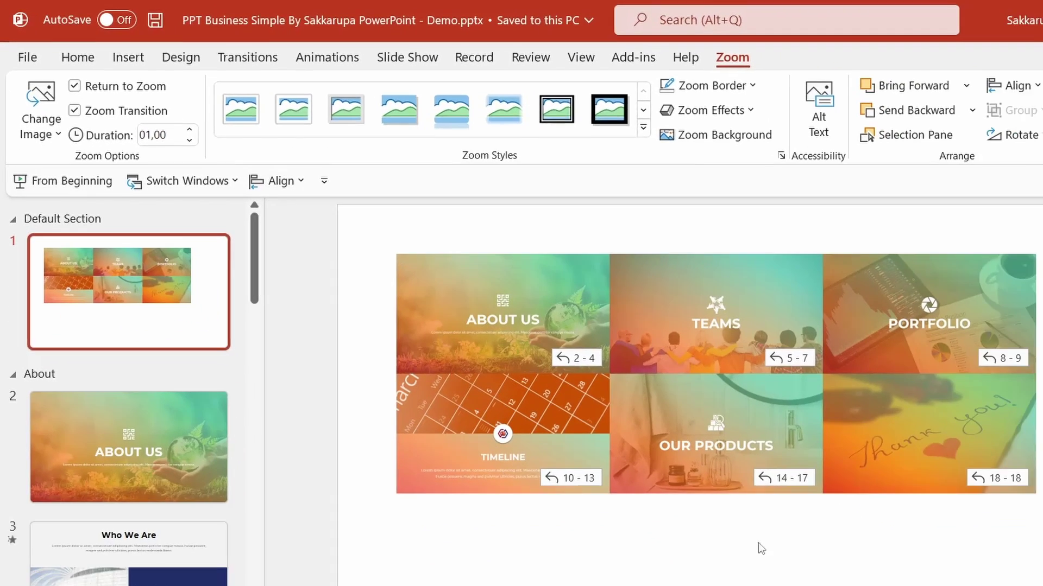
Group the six zoom tiles into one object with Ctrl+G.
{"action": "left_click", "coordinate": [870, 512]}
{"action": "left_click_drag", "start_coordinate": [884, 499], "coordinate": [262, 184]}
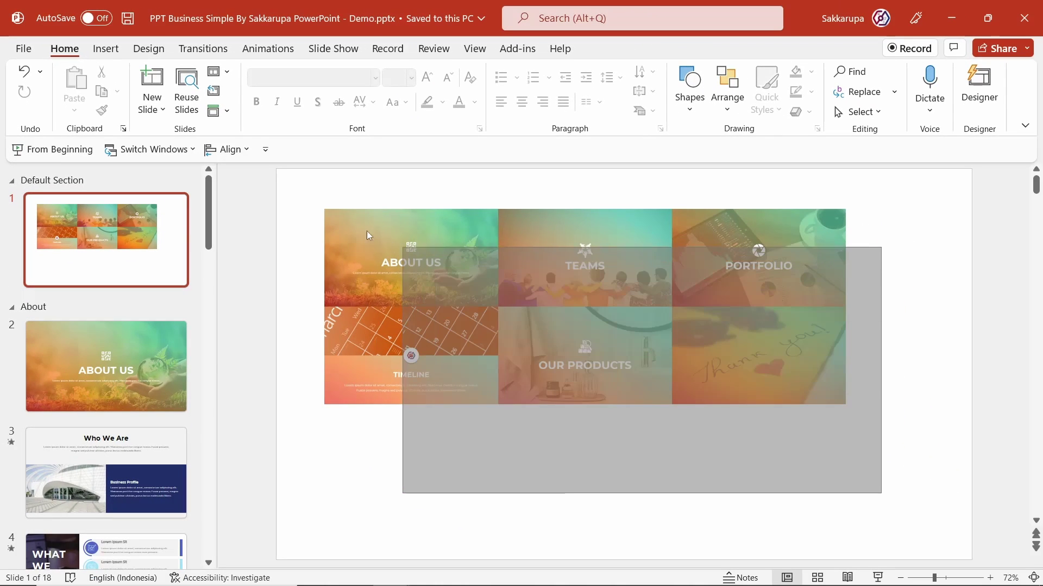
{"action": "key", "text": "ctrl+g"}
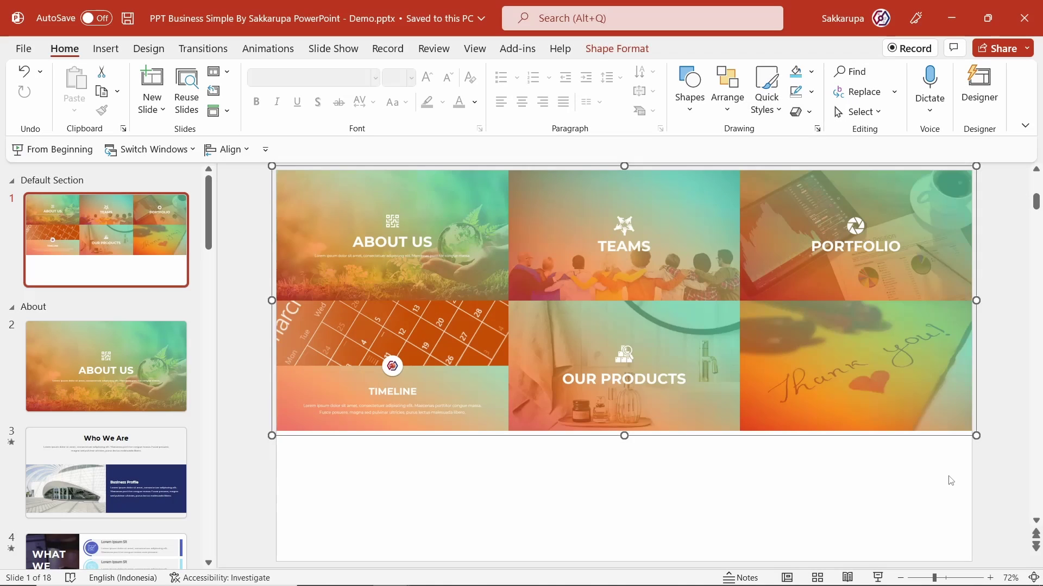
{"action": "left_click", "coordinate": [951, 481]}
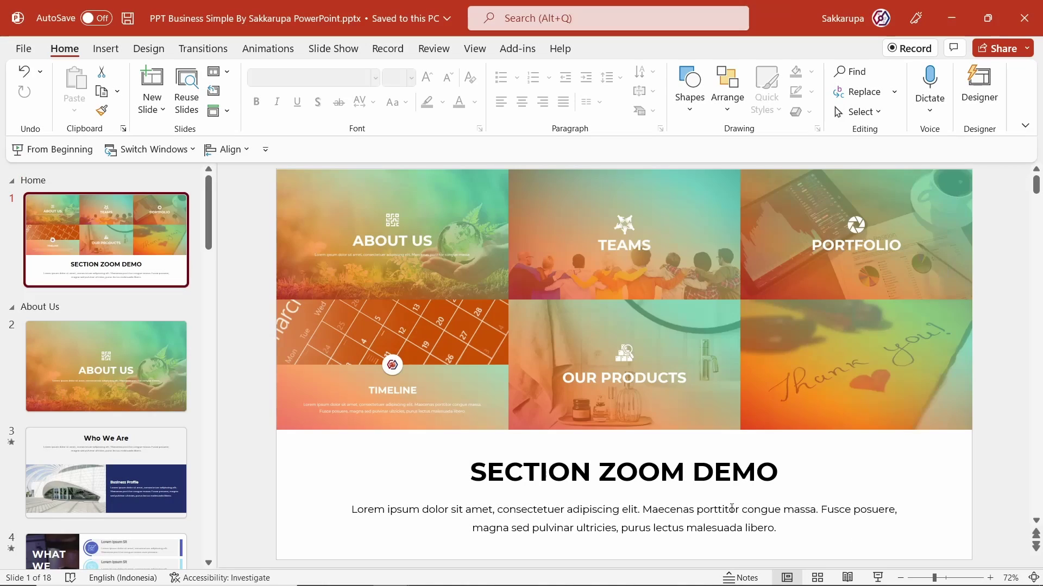
Paste the SECTION ZOOM DEMO title and description below the zoom grid.
{"action": "left_click", "coordinate": [720, 494]}
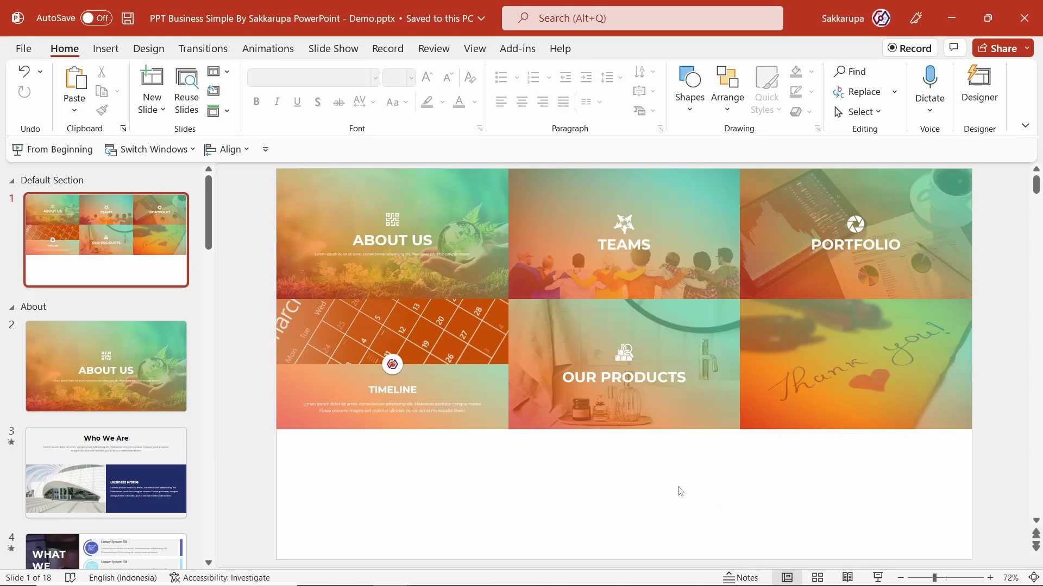
{"action": "key", "text": "ctrl+v"}
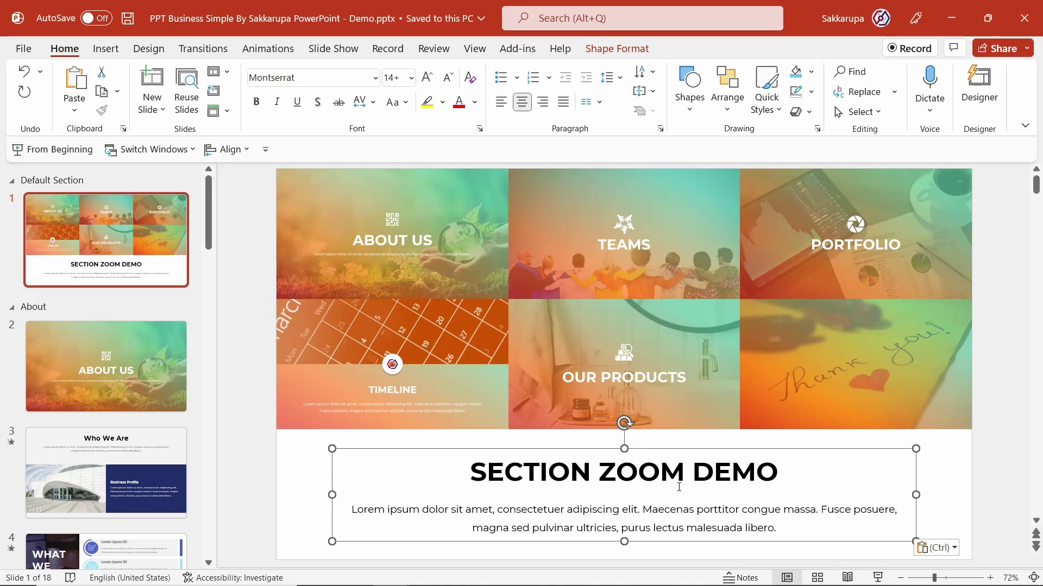
{"action": "left_click", "coordinate": [980, 458]}
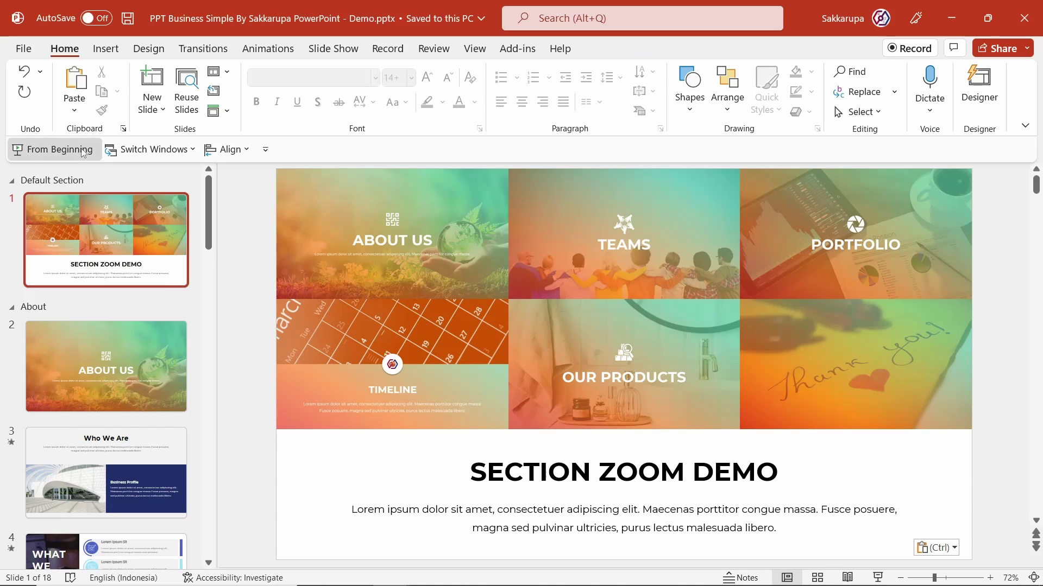
Run the slideshow from the beginning, zooming through About Us and Teams and back to the grid.
{"action": "left_click", "coordinate": [52, 149]}
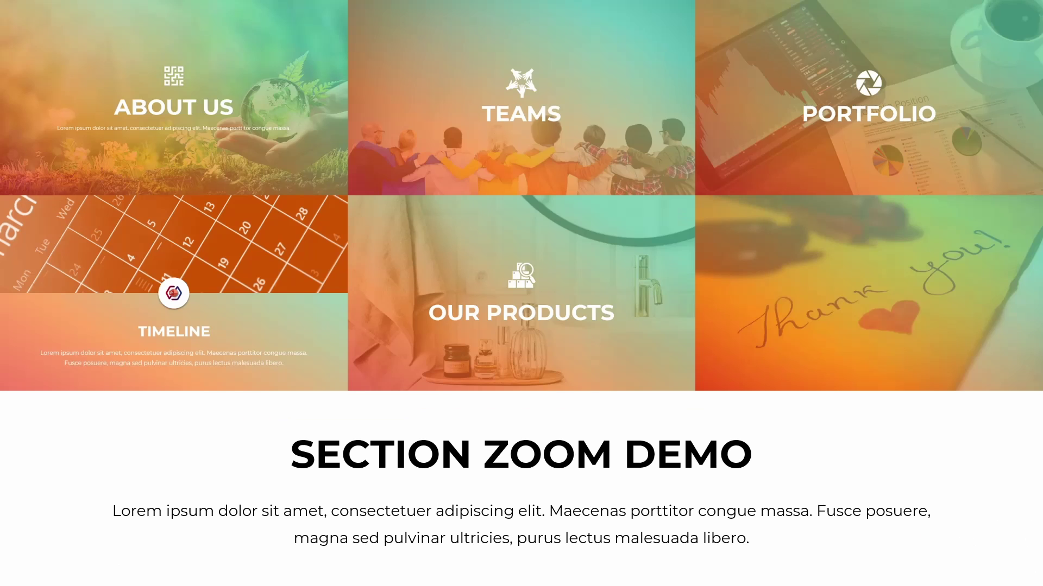
{"action": "left_click", "coordinate": [248, 117]}
{"action": "left_click", "coordinate": [249, 118]}
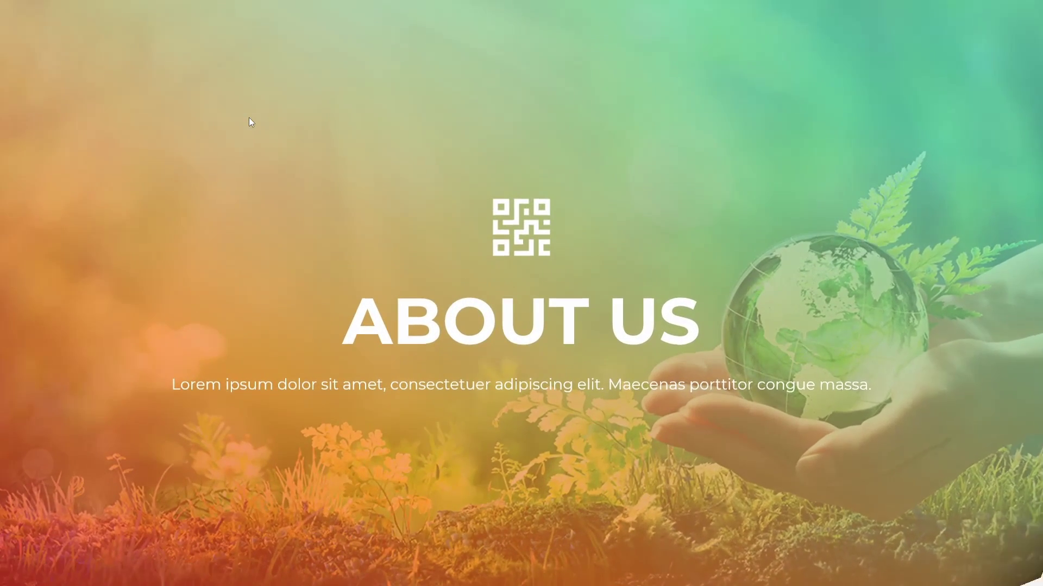
{"action": "key", "text": "Right"}
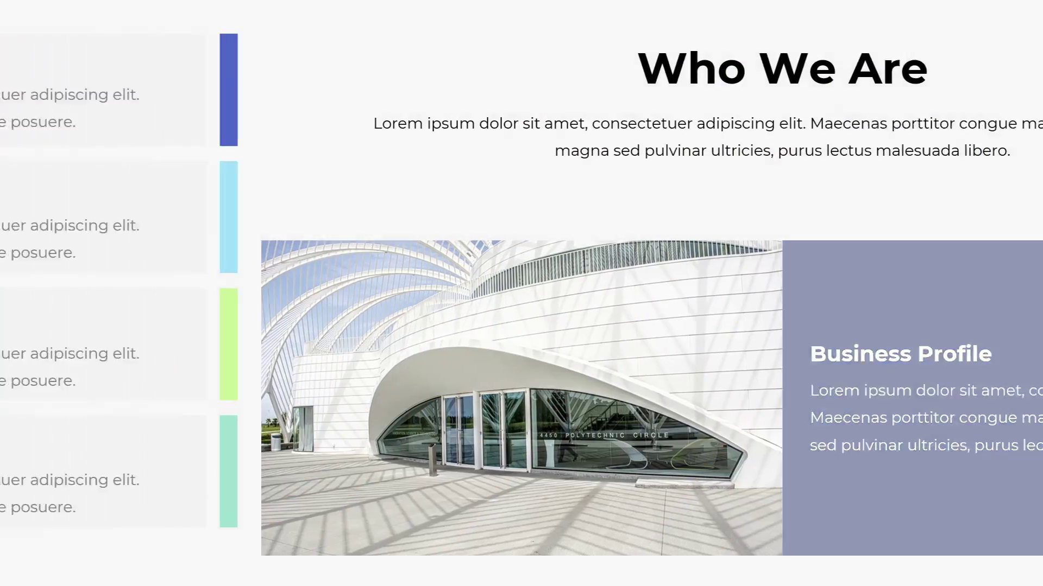
{"action": "key", "text": "Right"}
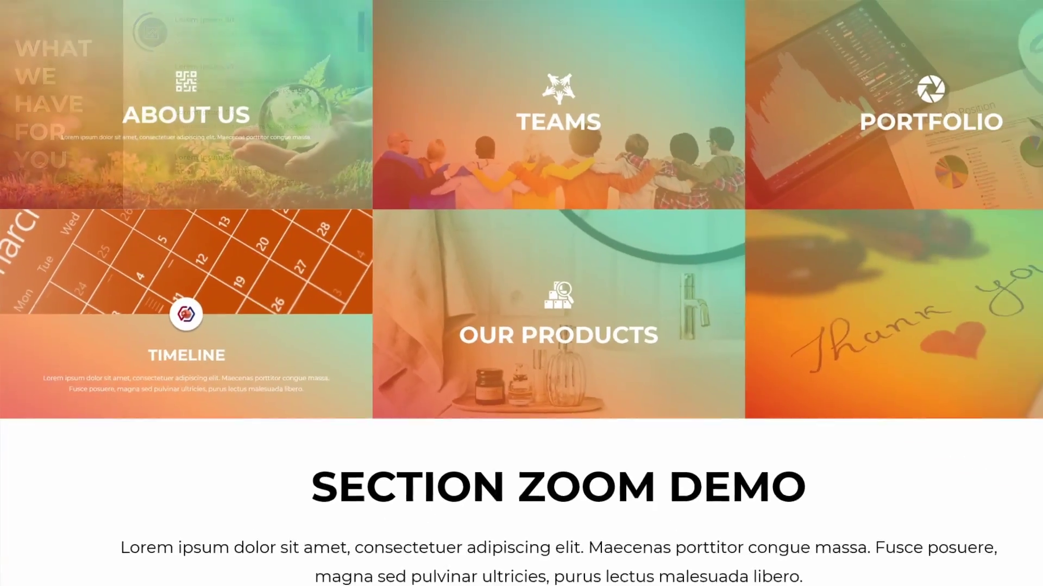
{"action": "key", "text": "Right"}
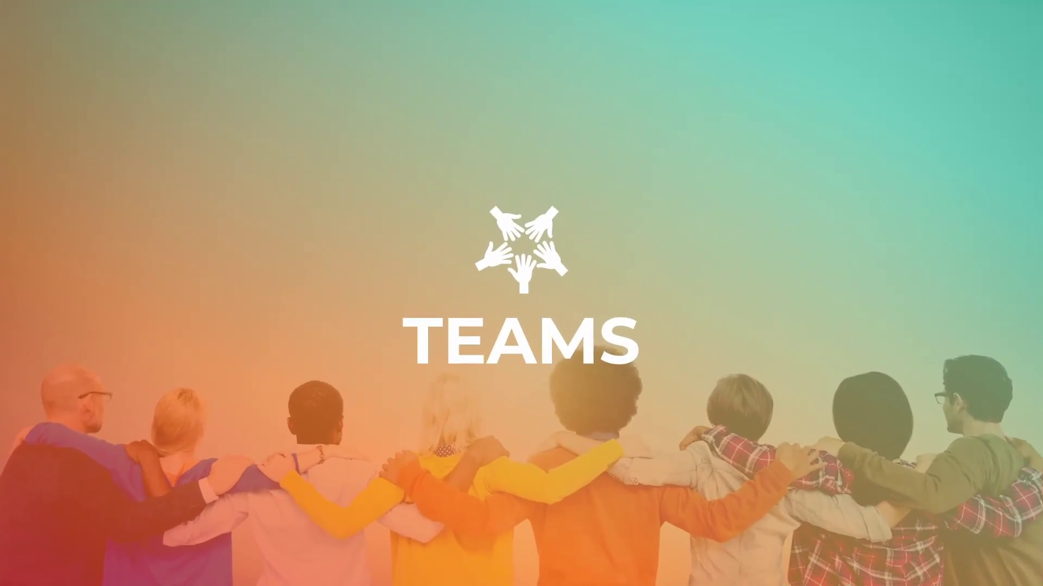
{"action": "key", "text": "Right"}
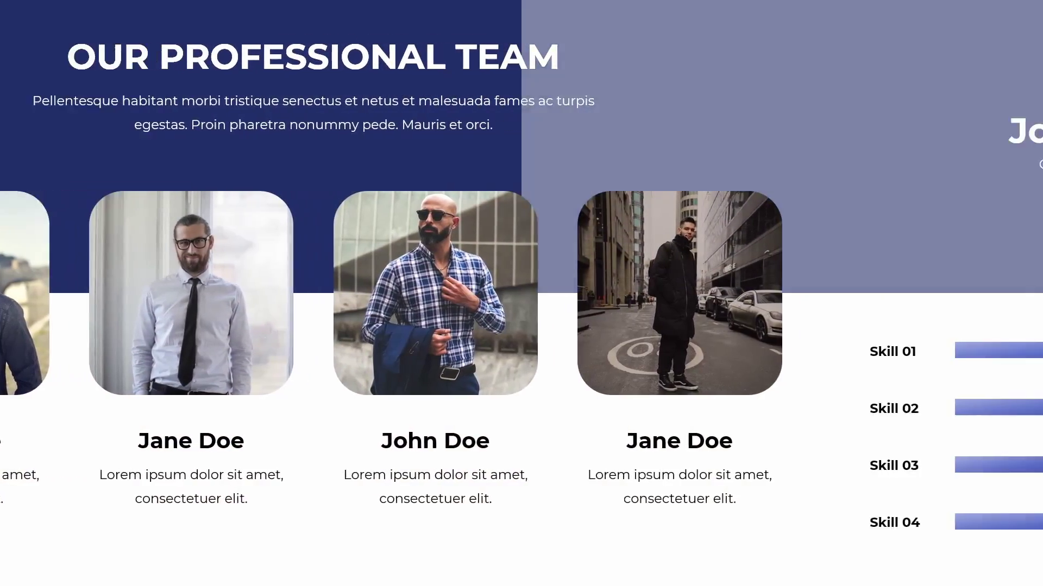
{"action": "key", "text": "Right"}
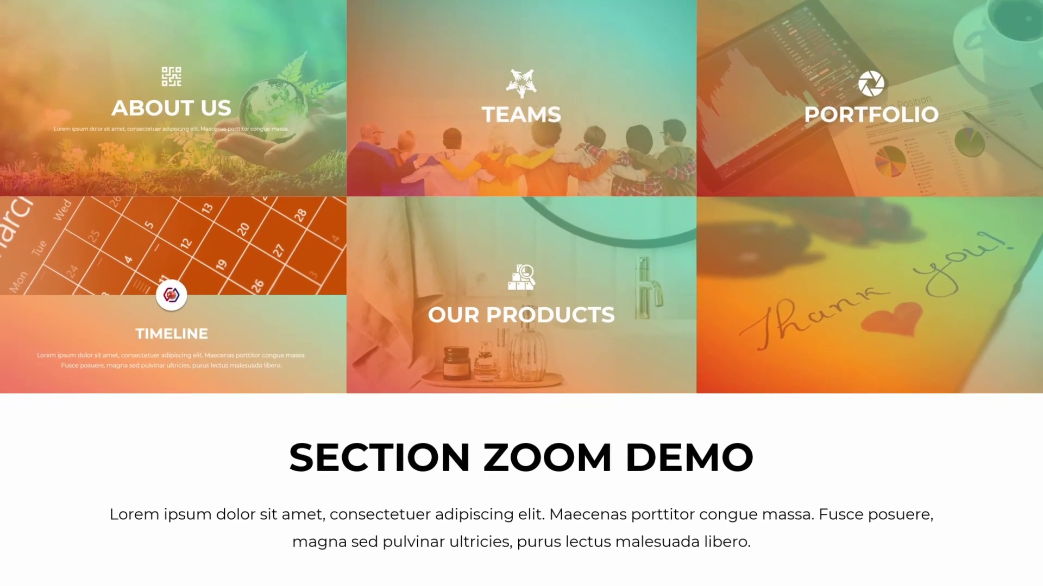
{"action": "key", "text": "Right"}
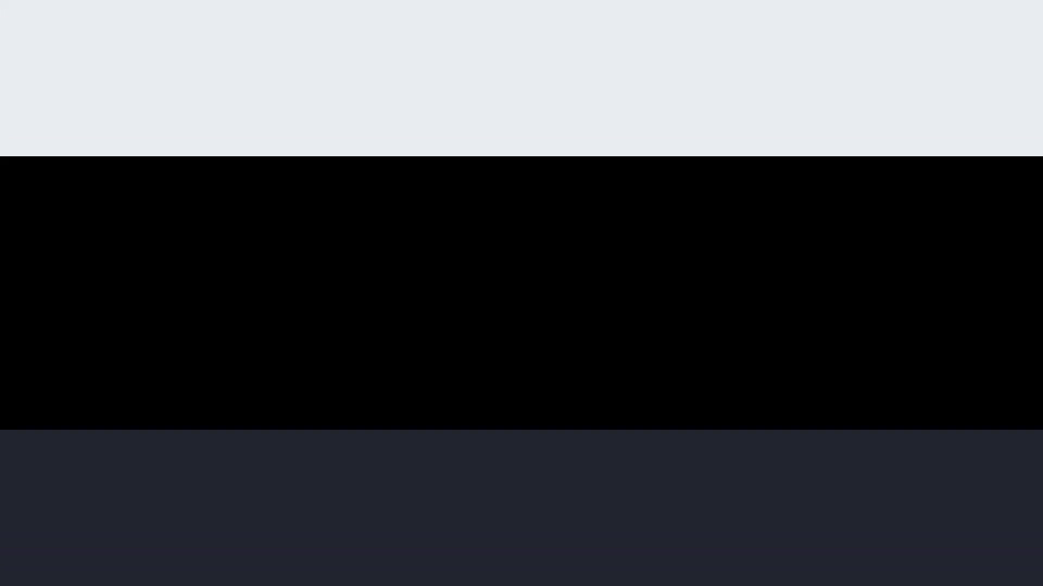